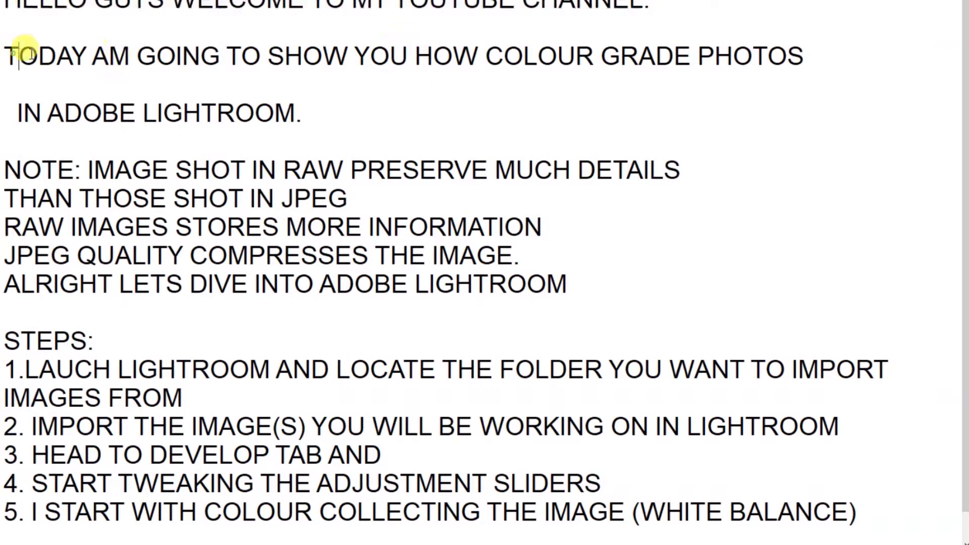
# Step: Read through the notes' introduction and the comparison of RAW and JPEG image quality, line by line
pyautogui.click(5, 54)
pyautogui.moveTo(5, 54); pyautogui.dragTo(810, 57)
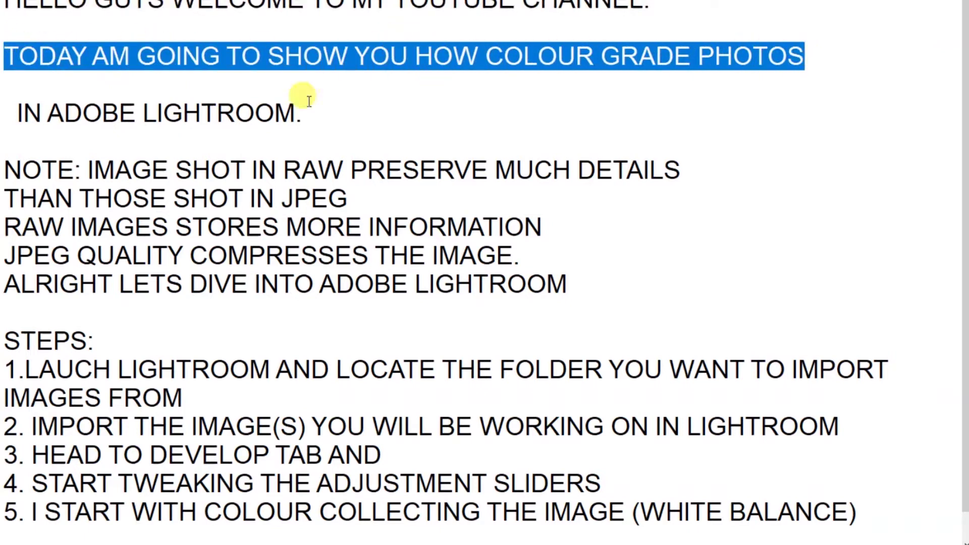
pyautogui.moveTo(13, 111); pyautogui.dragTo(335, 100)
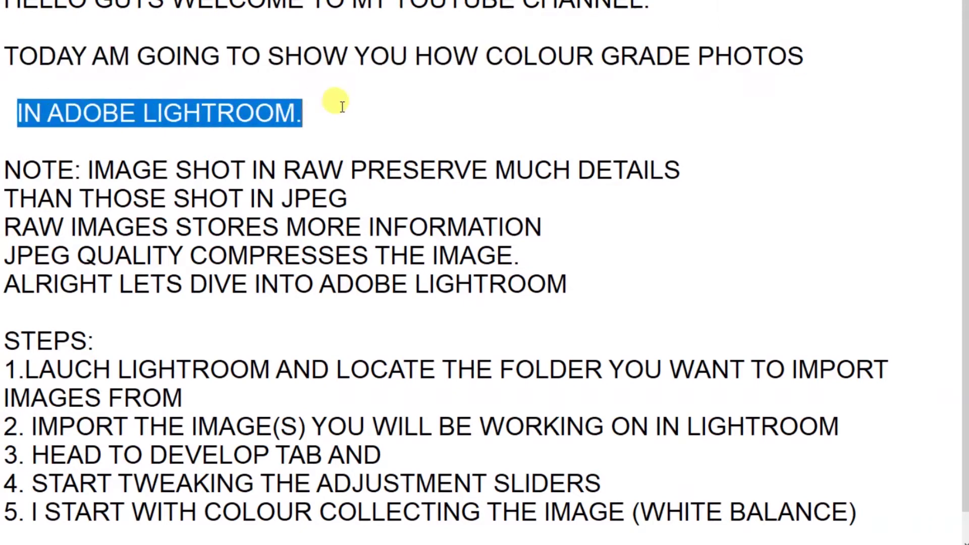
pyautogui.moveTo(4, 170); pyautogui.dragTo(686, 170)
pyautogui.moveTo(13, 200); pyautogui.dragTo(347, 199)
pyautogui.moveTo(4, 227); pyautogui.dragTo(540, 225)
pyautogui.moveTo(4, 255); pyautogui.dragTo(511, 242)
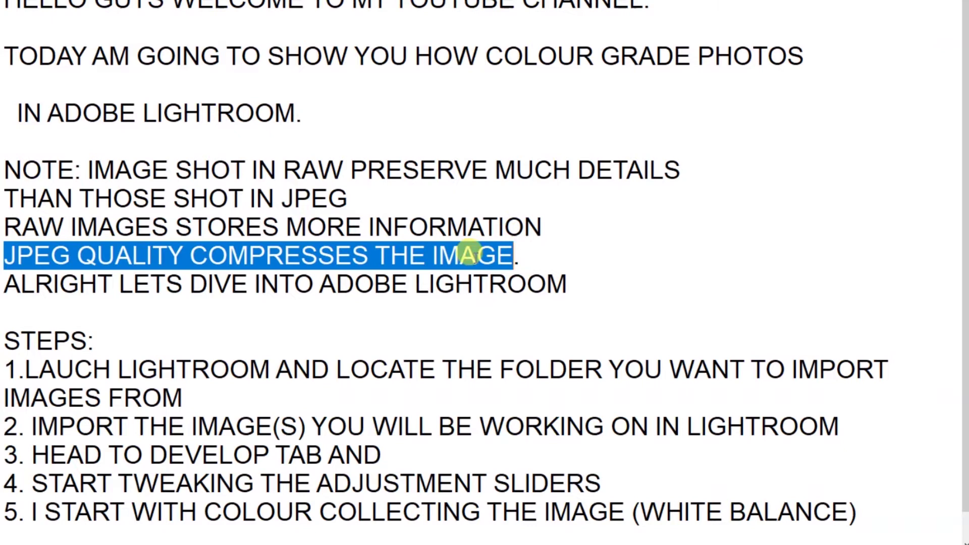
pyautogui.tripleClick(141, 292)
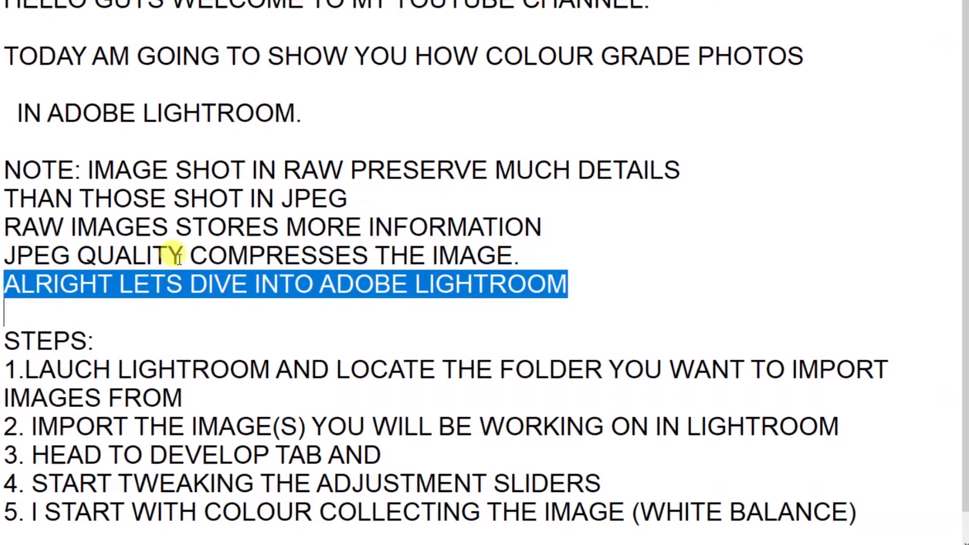
# Step: Read through steps 1 to 5 in the notes, from importing the images to correcting the white balance
pyautogui.moveTo(5, 339); pyautogui.dragTo(98, 339)
pyautogui.moveTo(5, 370); pyautogui.dragTo(888, 369)
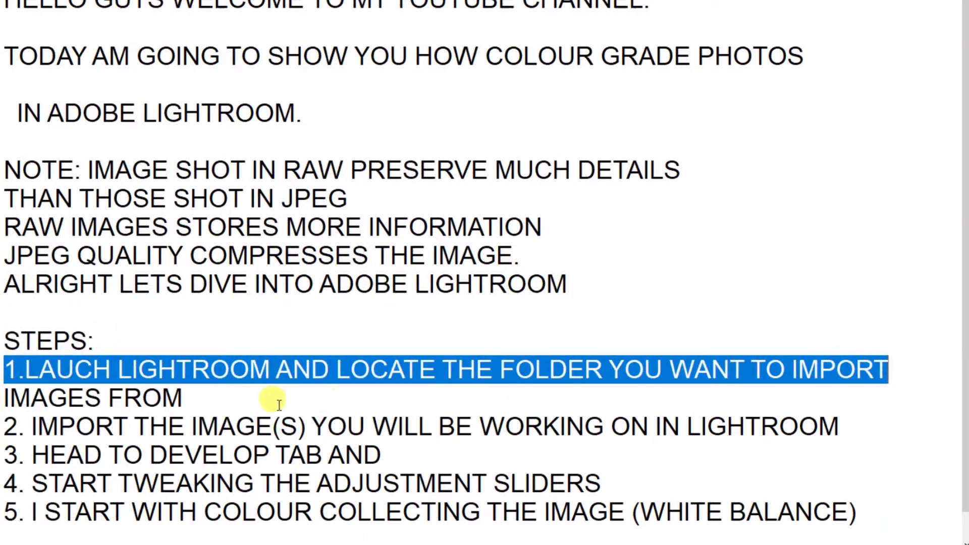
pyautogui.moveTo(4, 397); pyautogui.dragTo(207, 392)
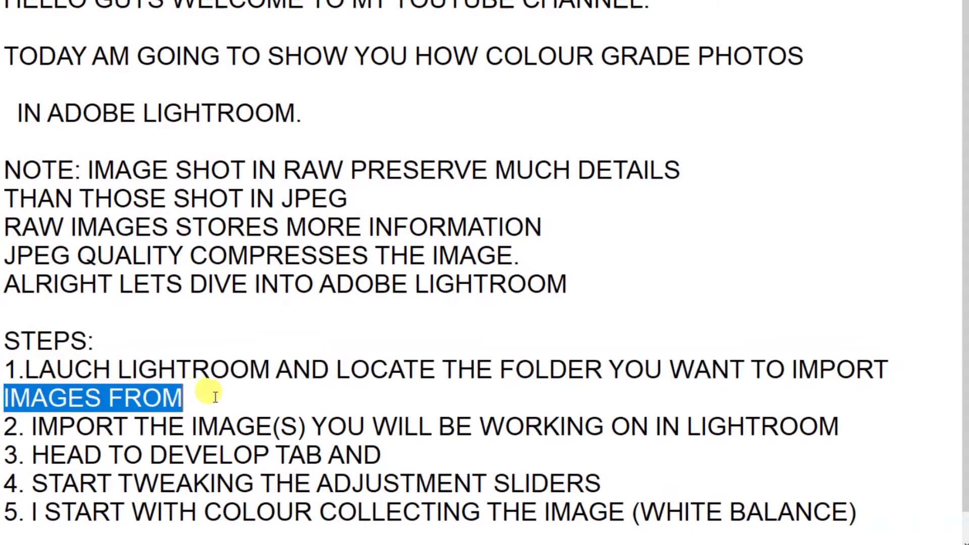
pyautogui.moveTo(10, 427); pyautogui.dragTo(844, 426)
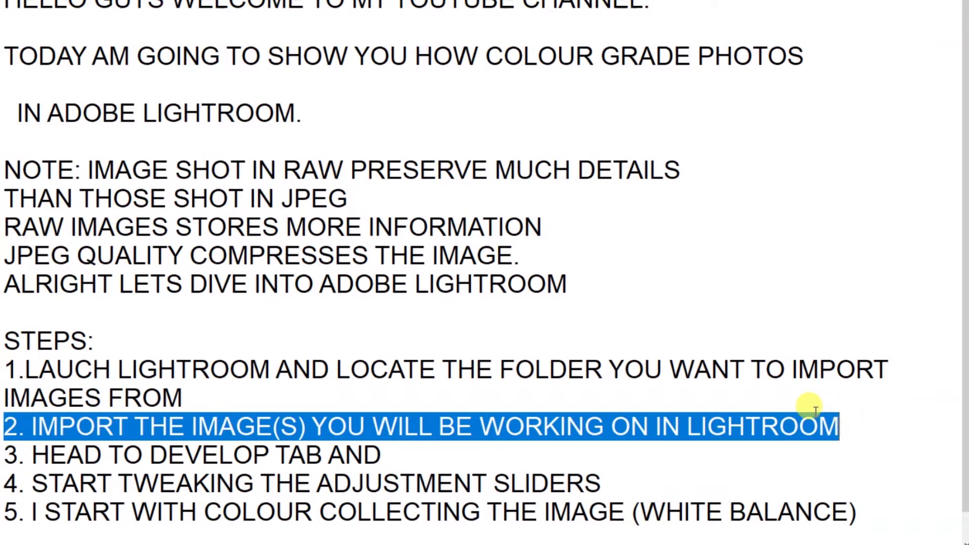
pyautogui.moveTo(6, 456); pyautogui.dragTo(387, 463)
pyautogui.moveTo(6, 483); pyautogui.dragTo(603, 480)
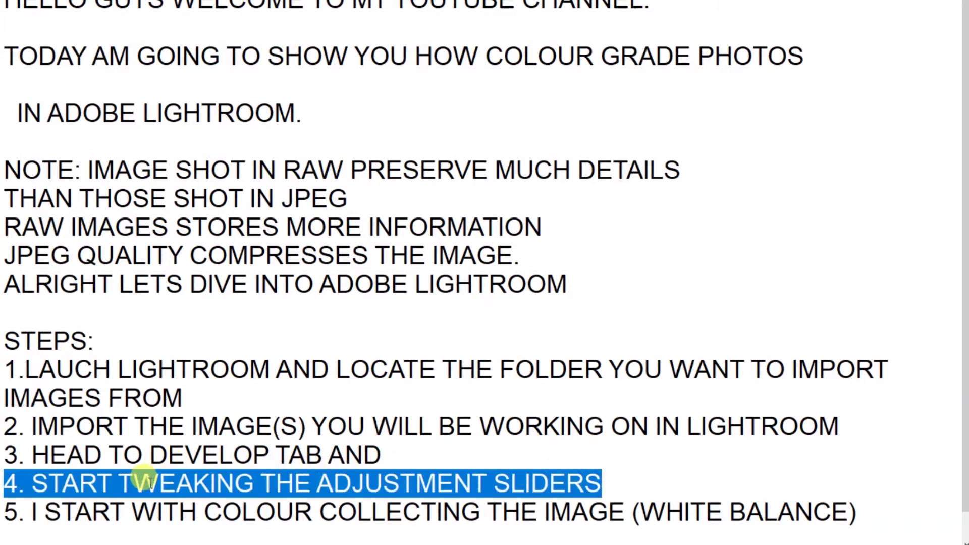
pyautogui.moveTo(39, 513); pyautogui.dragTo(692, 506)
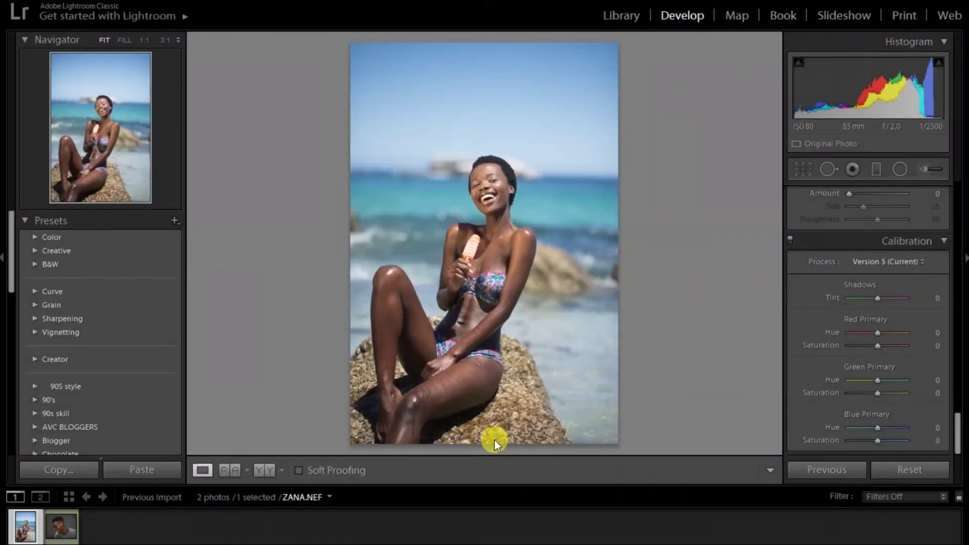
# Step: Select the ZANA.NEF photo in Lightroom and bring up its Basic adjustments with the photo at Fill zoom
pyautogui.click(25, 526)
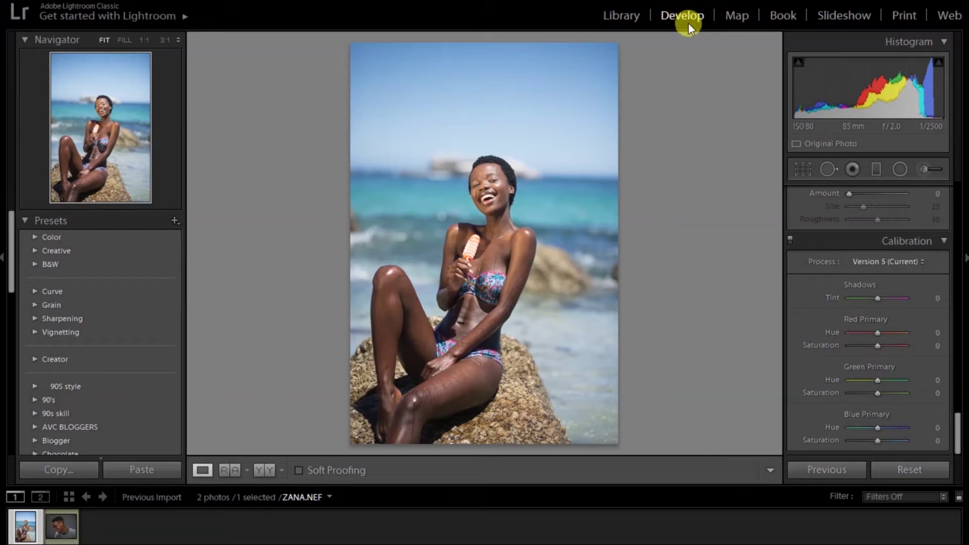
pyautogui.moveTo(952, 428); pyautogui.dragTo(950, 147)
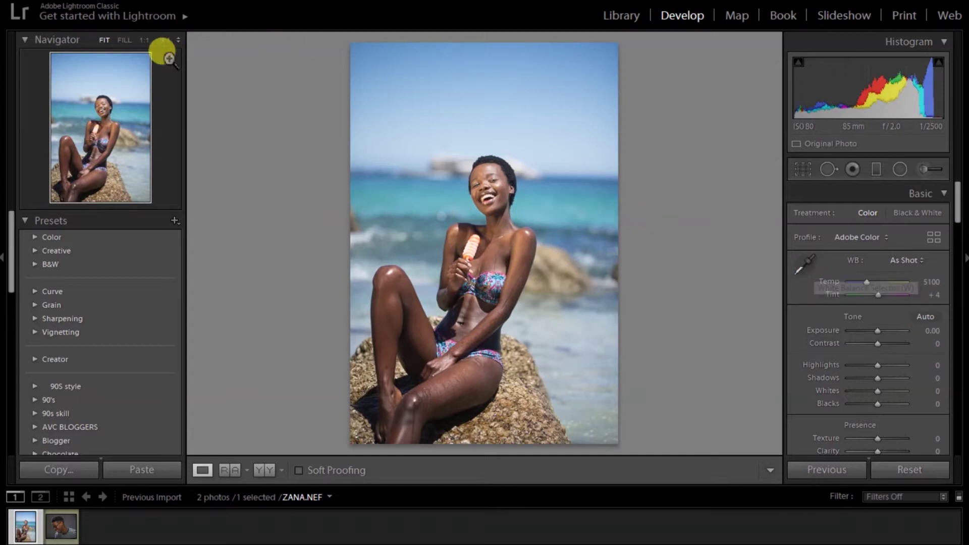
pyautogui.click(123, 40)
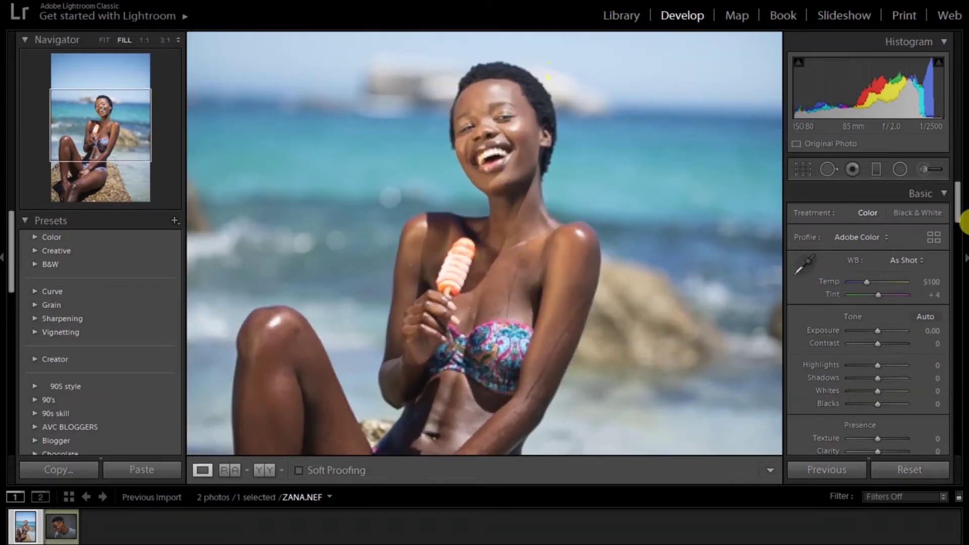
# Step: Sample a target neutral on the photo with the White Balance Selector, setting Temp to 5600 and Tint to -32
pyautogui.click(803, 266)
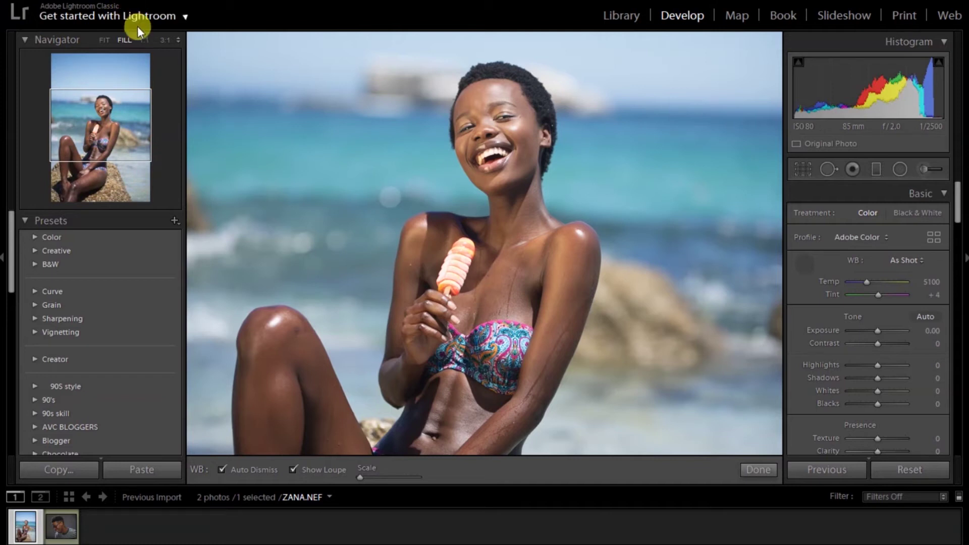
pyautogui.click(144, 44)
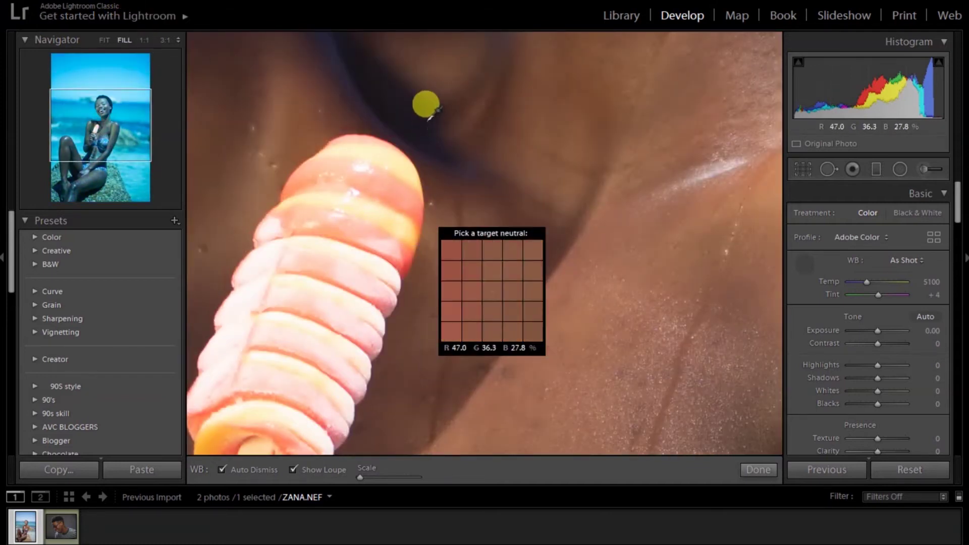
pyautogui.click(589, 221)
pyautogui.click(597, 229)
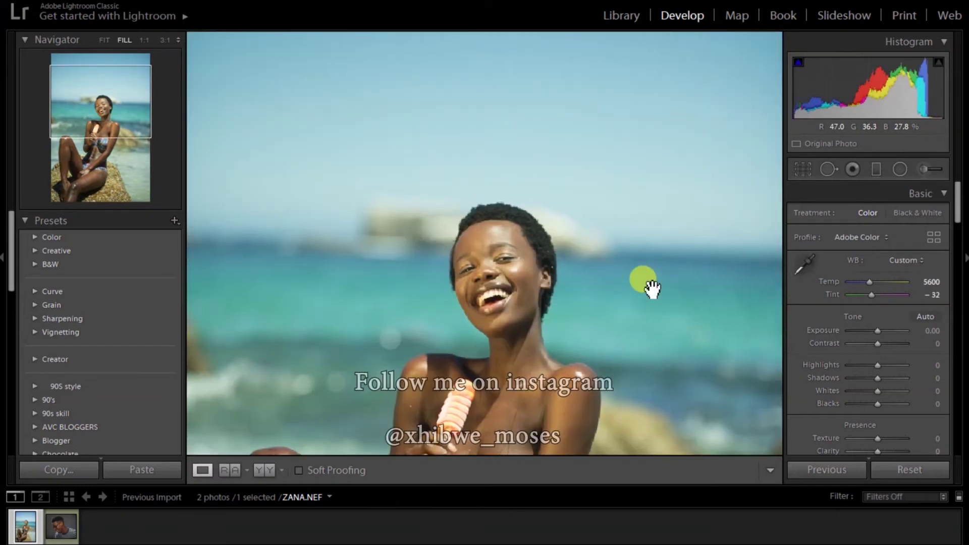
# Step: Resample the white balance from the pale blurred rock beside the subject's hair, setting Temp to 5150 and Tint to +1
pyautogui.click(580, 212)
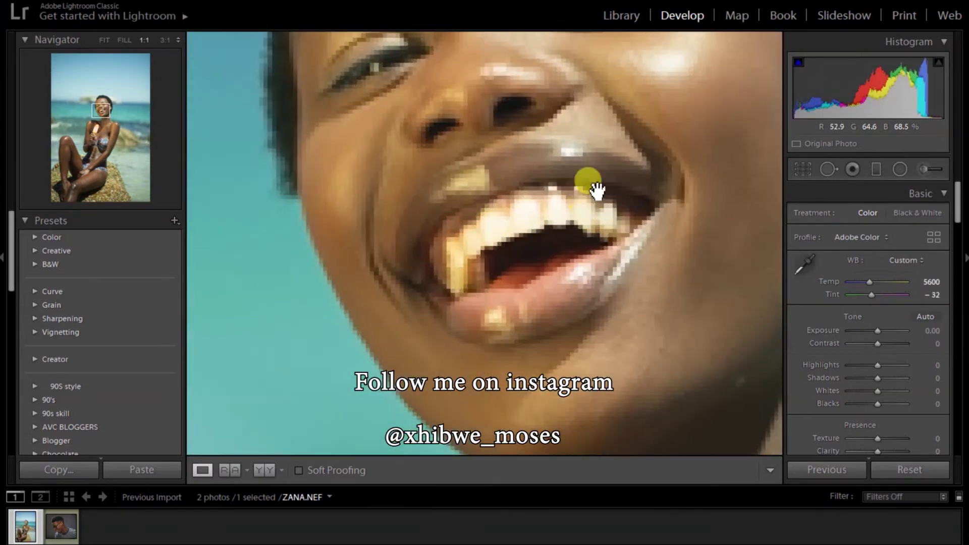
pyautogui.click(570, 204)
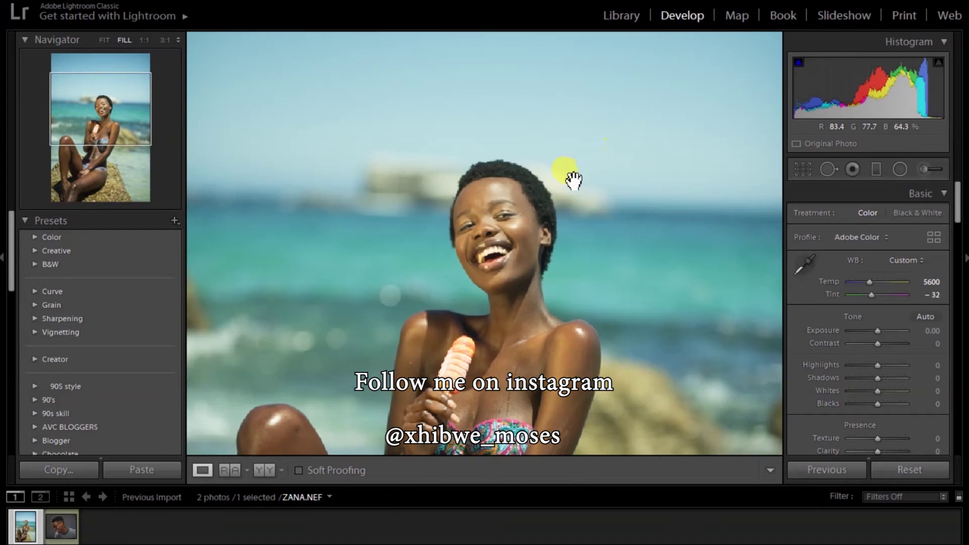
pyautogui.click(566, 280)
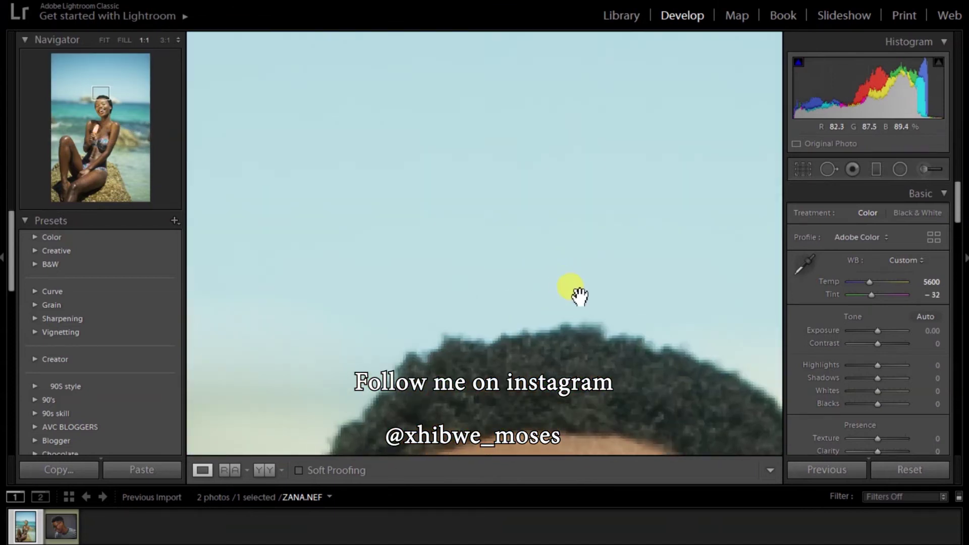
pyautogui.click(356, 252)
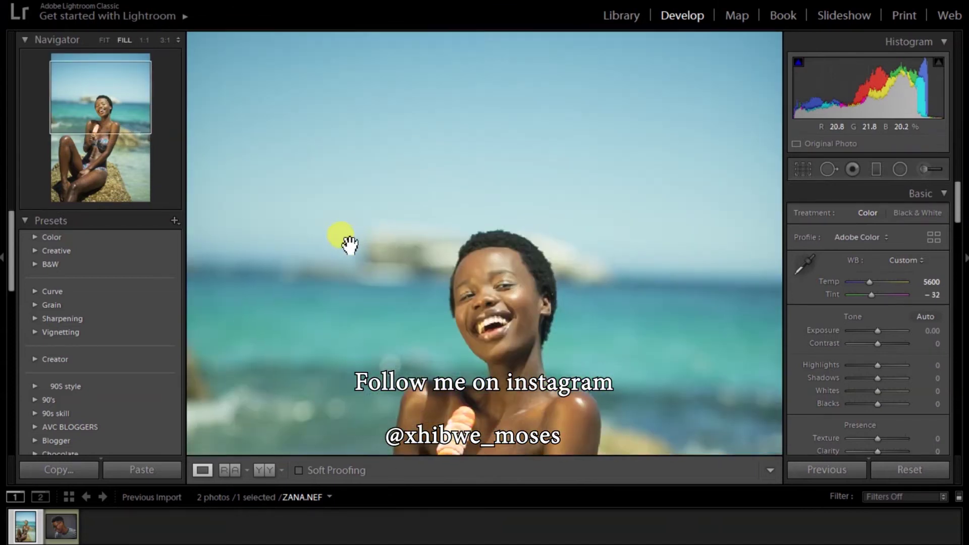
pyautogui.click(544, 260)
pyautogui.click(318, 255)
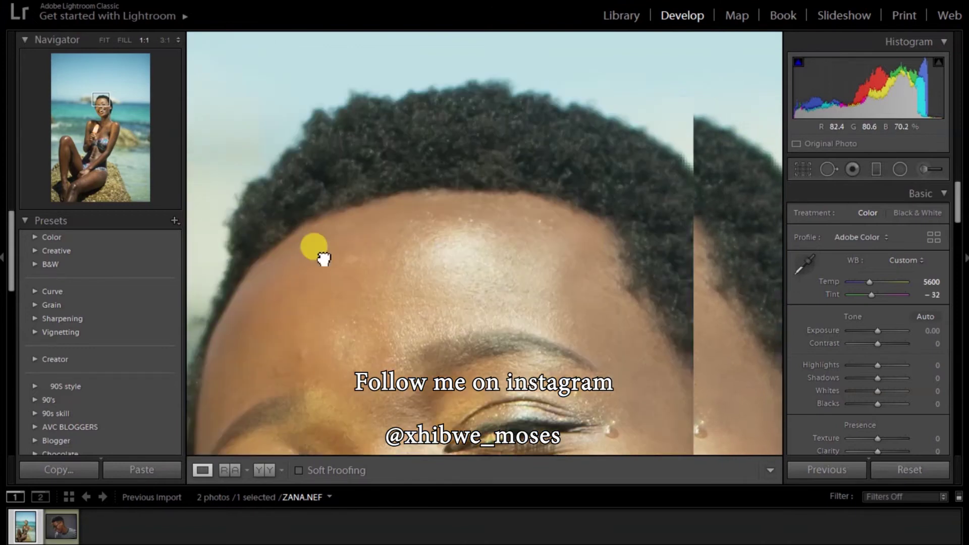
pyautogui.click(459, 275)
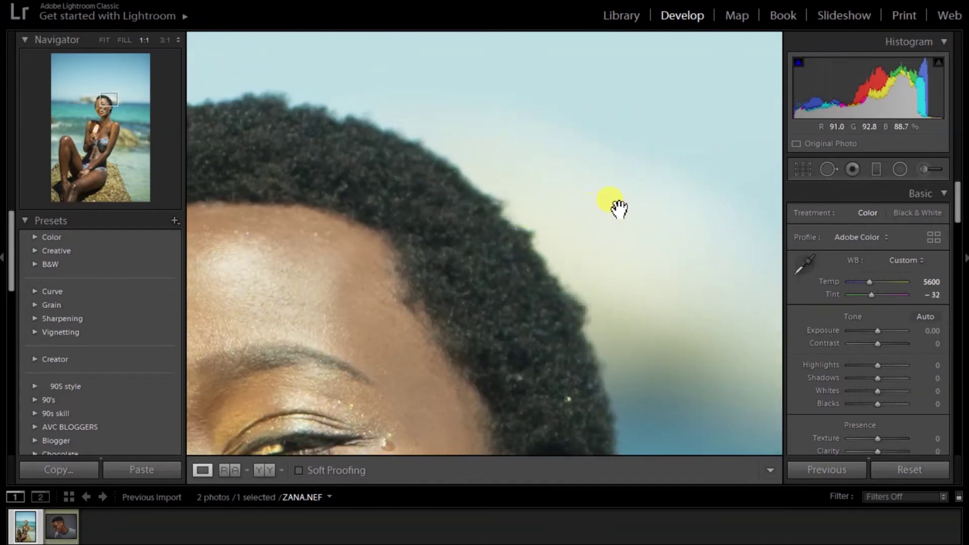
pyautogui.click(803, 260)
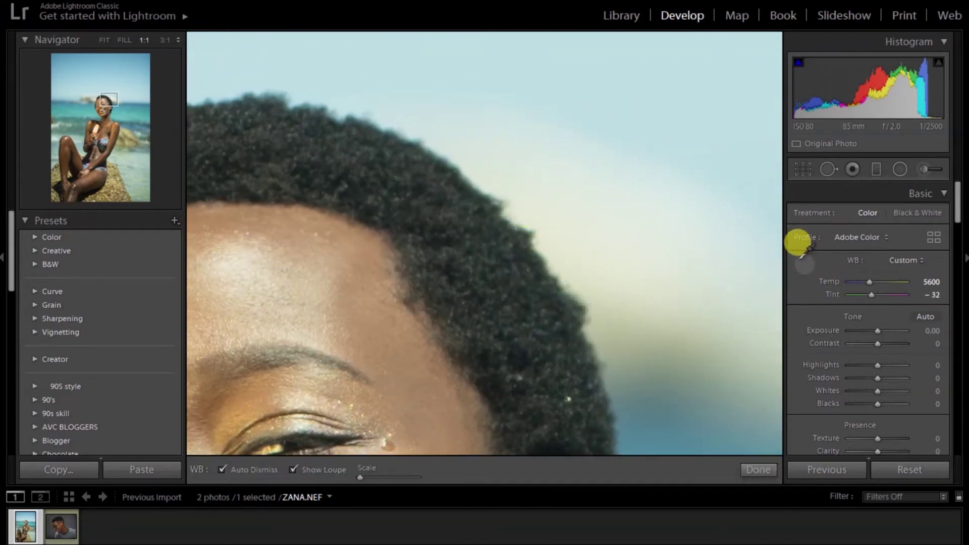
pyautogui.click(570, 206)
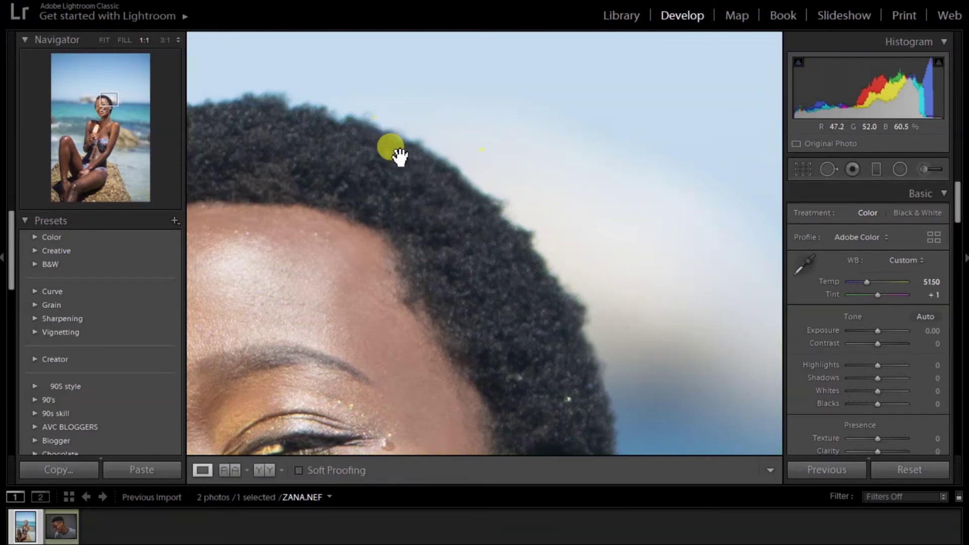
# Step: Set Exposure to -0.24, Contrast to -14, Highlights to -74, Shadows to +33, Whites to -36 and Blacks to +21
pyautogui.click(104, 40)
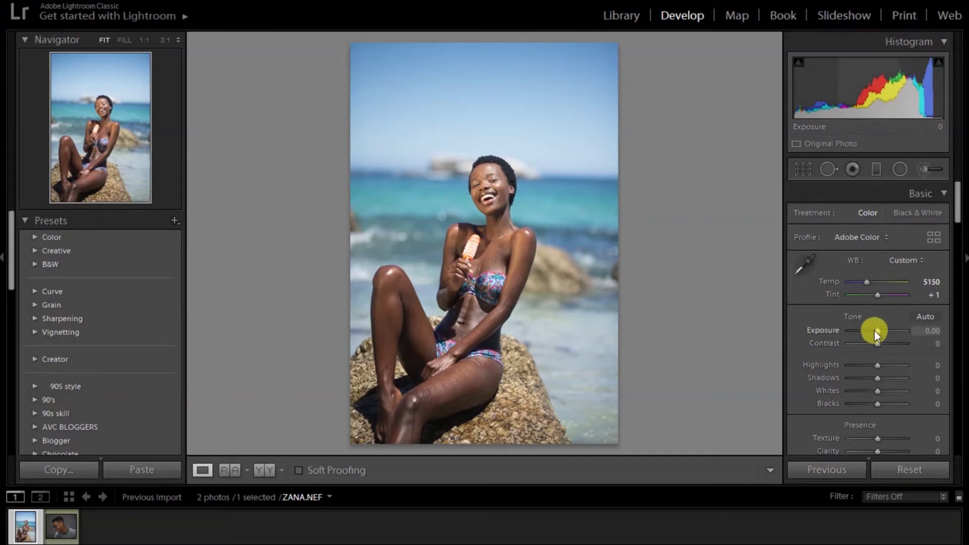
pyautogui.moveTo(873, 336); pyautogui.dragTo(873, 334)
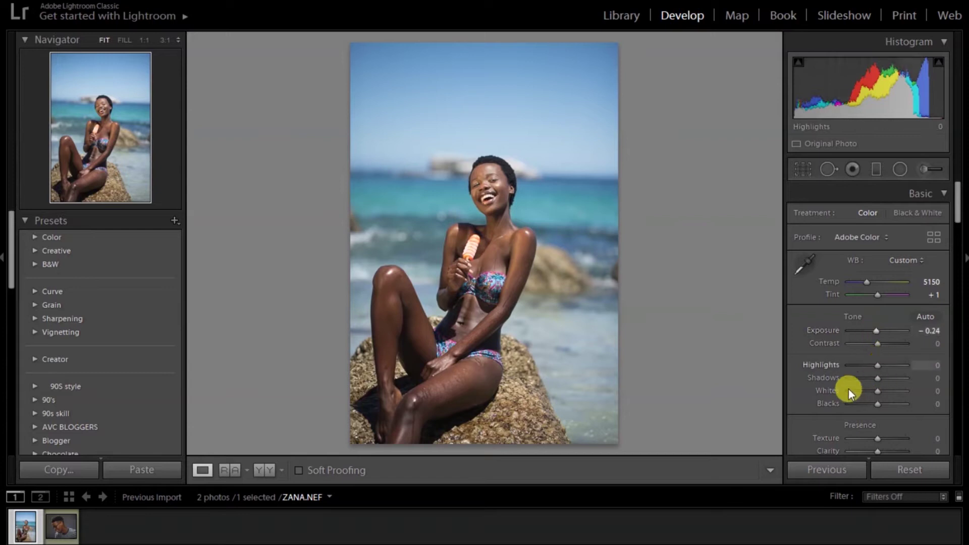
pyautogui.moveTo(873, 363); pyautogui.dragTo(856, 365)
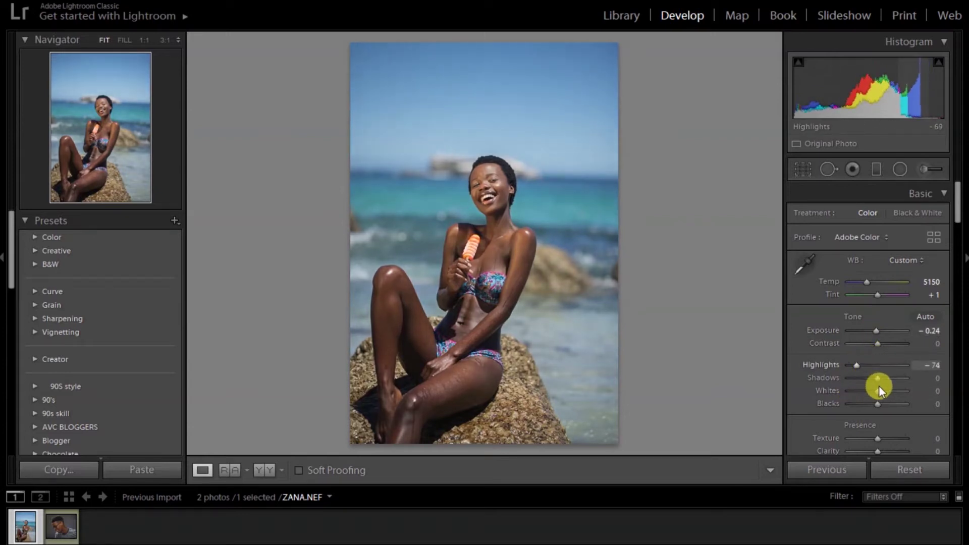
pyautogui.click(888, 377)
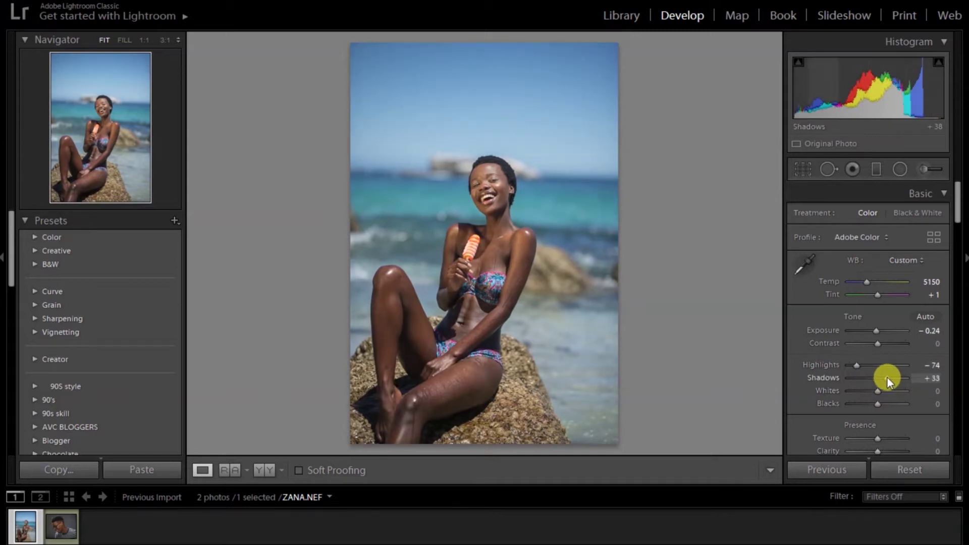
pyautogui.moveTo(883, 396)
pyautogui.mouseDown()
pyautogui.moveTo(867, 392)
pyautogui.moveTo(884, 404)
pyautogui.mouseUp()
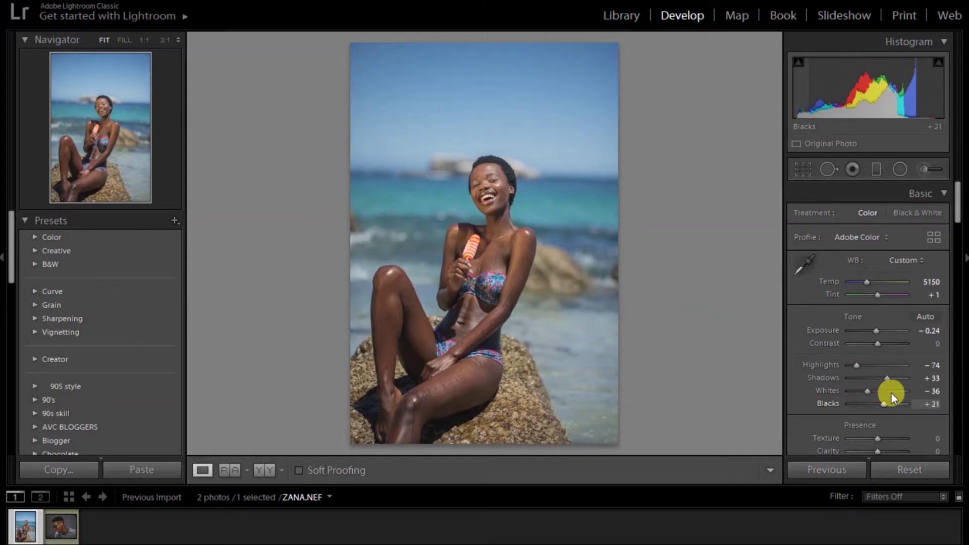
pyautogui.moveTo(956, 222); pyautogui.dragTo(957, 239)
pyautogui.moveTo(871, 227); pyautogui.dragTo(876, 231)
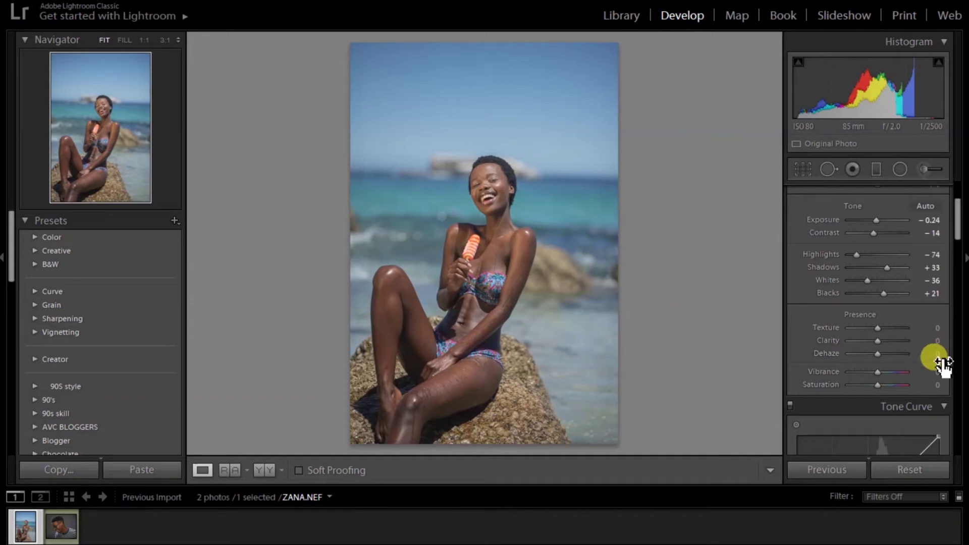
# Step: Set the photo's presence adjustments to Texture +7, Clarity +12 and Dehaze +14
pyautogui.moveTo(958, 216); pyautogui.dragTo(957, 227)
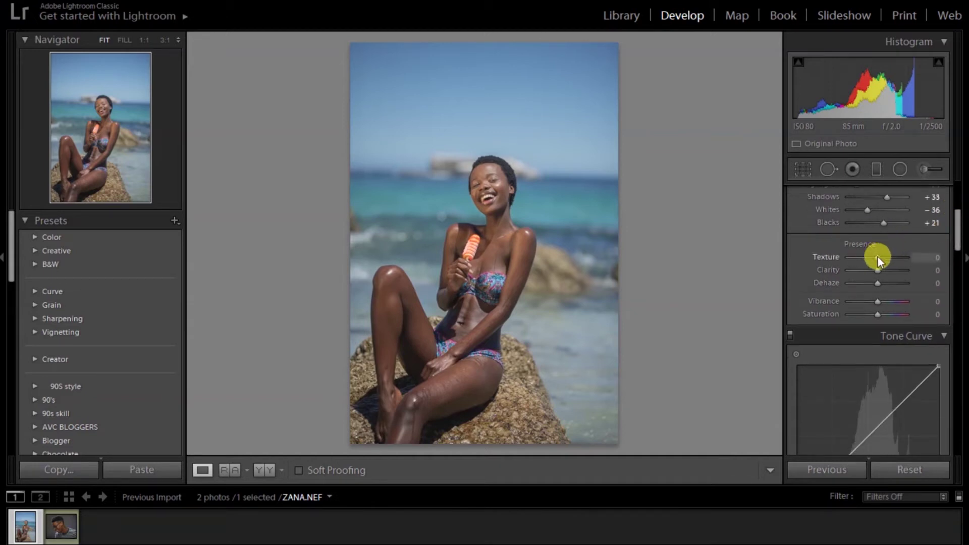
pyautogui.moveTo(878, 255); pyautogui.dragTo(879, 256)
pyautogui.moveTo(879, 267); pyautogui.dragTo(884, 271)
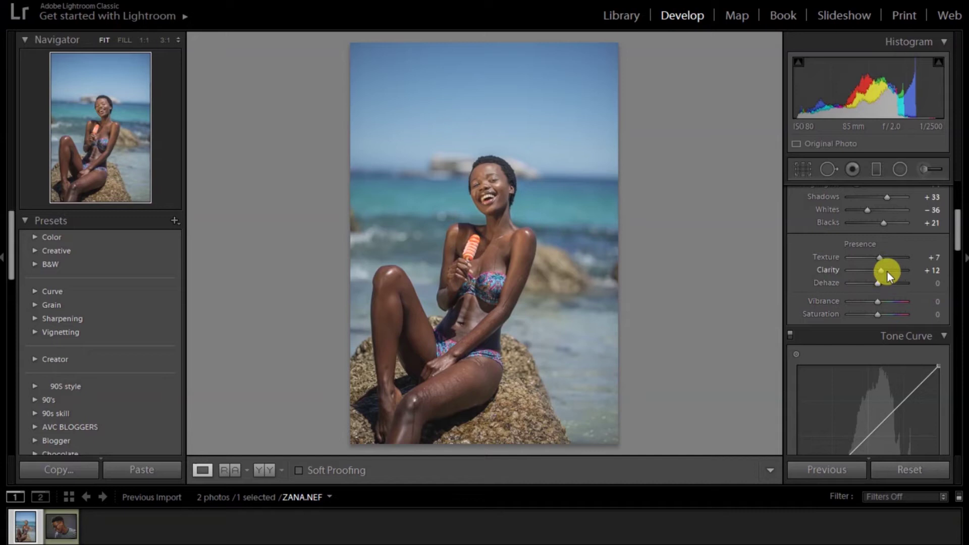
pyautogui.moveTo(882, 286); pyautogui.dragTo(887, 284)
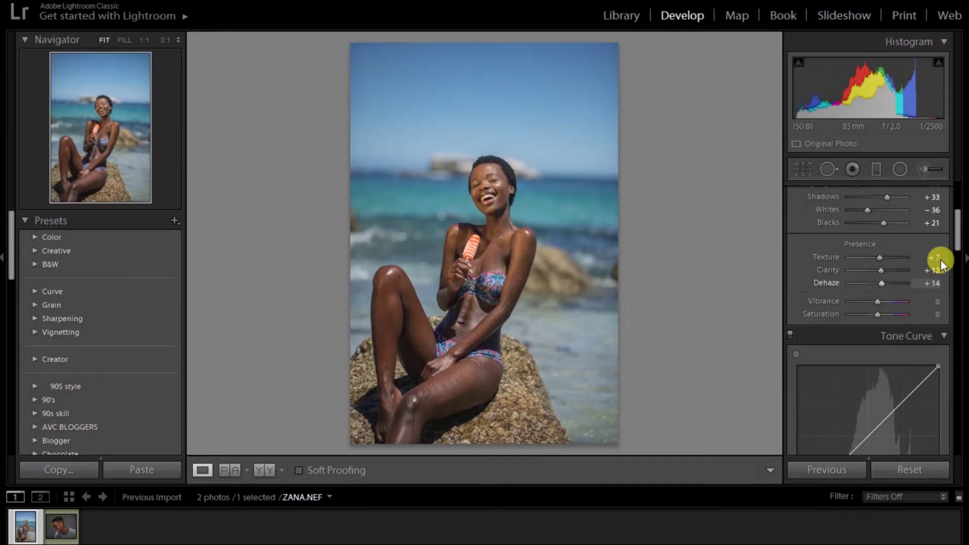
# Step: Set the RGB tone curve's point curve to the Medium Contrast preset
pyautogui.moveTo(958, 242); pyautogui.dragTo(953, 279)
pyautogui.click(864, 277)
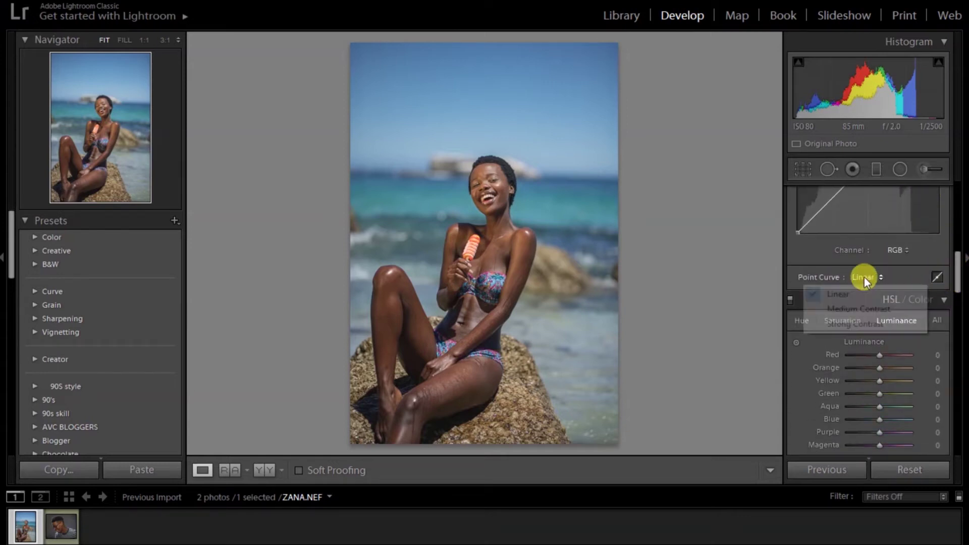
pyautogui.click(840, 310)
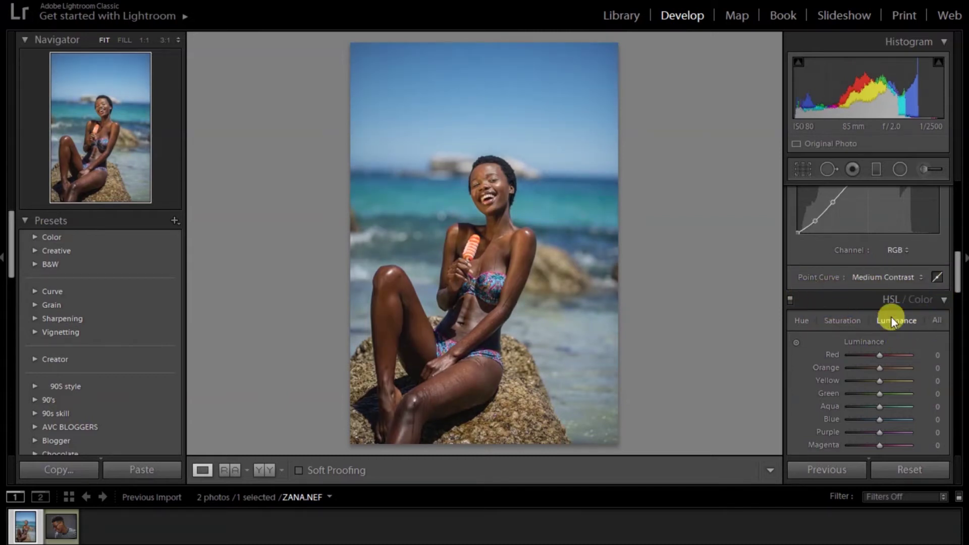
pyautogui.scroll(-3, 954, 278)
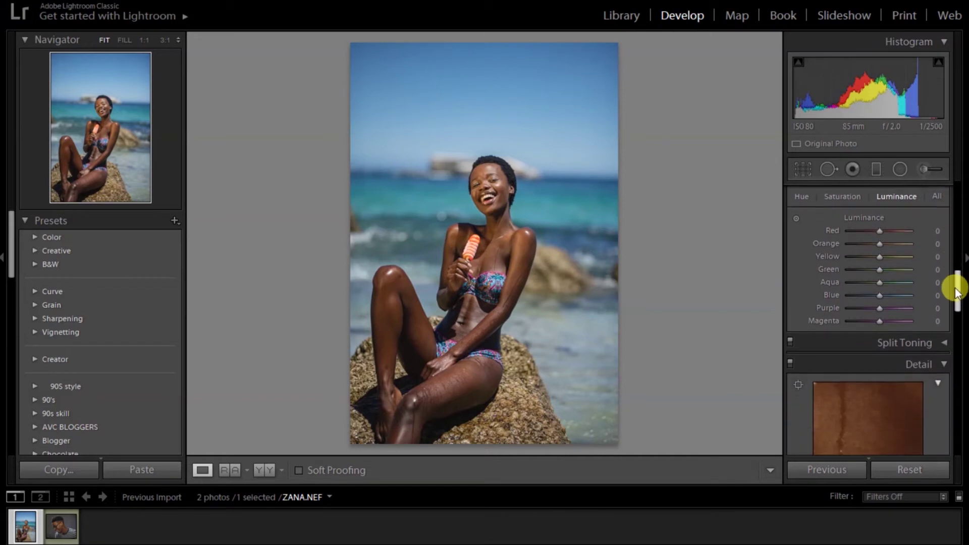
# Step: Set the HSL hue to -11 for Red and -16 for Orange, and adjust the Aqua and Blue hues
pyautogui.scroll(1, 915, 272)
pyautogui.click(806, 253)
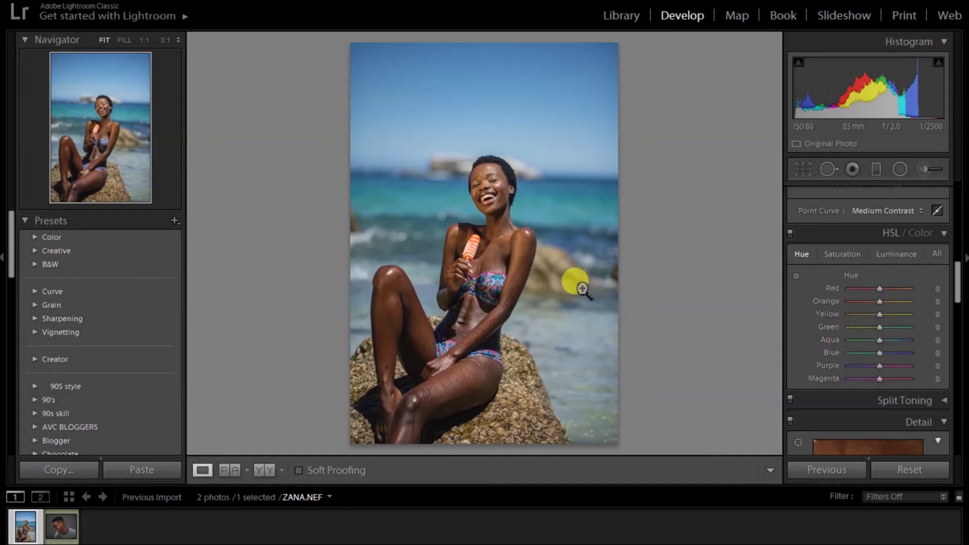
pyautogui.moveTo(882, 301); pyautogui.dragTo(876, 289)
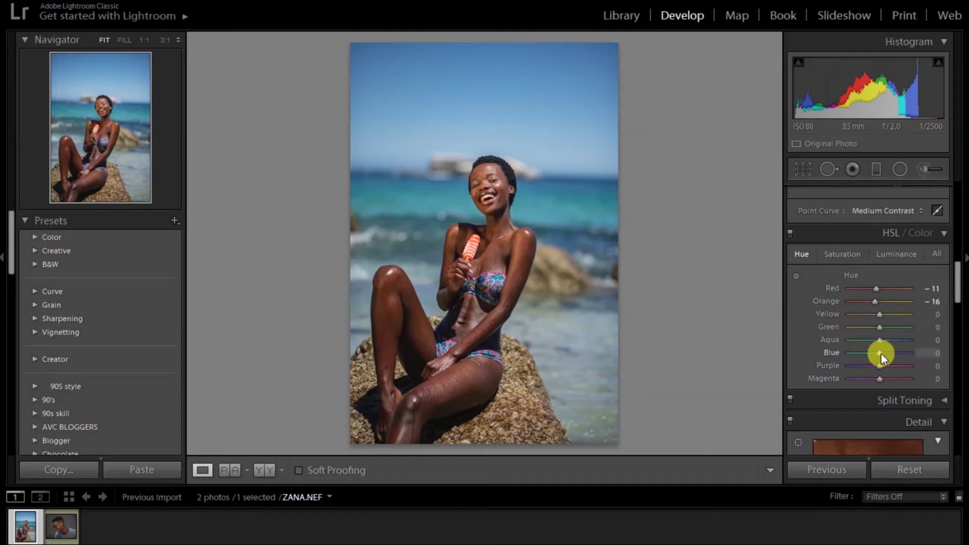
pyautogui.moveTo(877, 345); pyautogui.dragTo(882, 378)
# Step: Set the HSL luminance to +7 for Red, +13 for Orange, +13 for Aqua and -18 for Blue
pyautogui.click(895, 254)
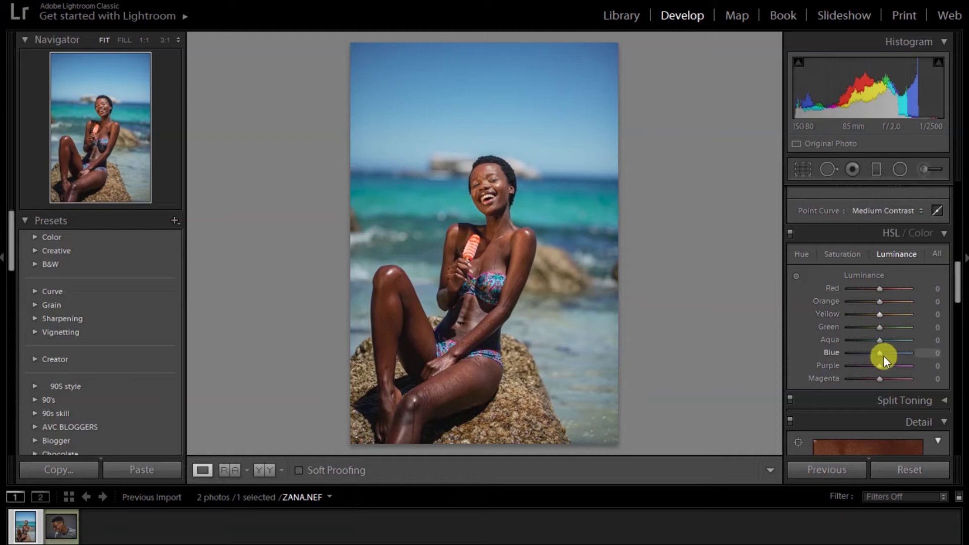
pyautogui.moveTo(882, 354); pyautogui.dragTo(887, 338)
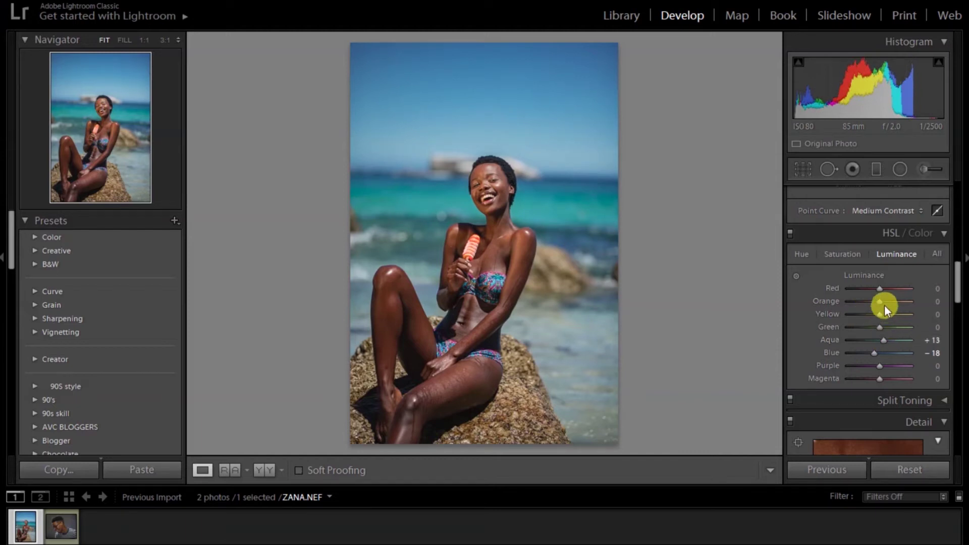
pyautogui.moveTo(883, 304); pyautogui.dragTo(884, 292)
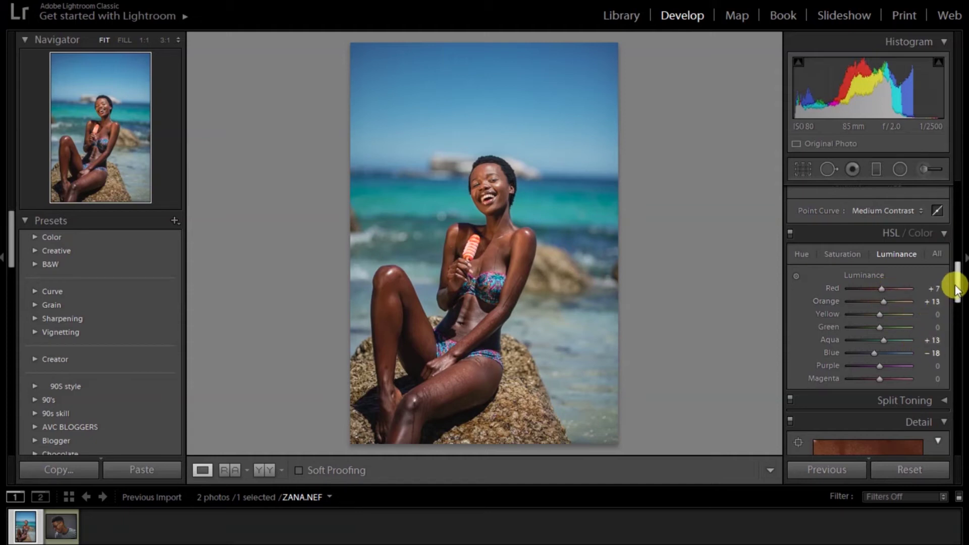
# Step: Set the sharpening Amount to 63, and the noise reduction Luminance to 21 and Color to 46
pyautogui.moveTo(953, 277); pyautogui.dragTo(954, 326)
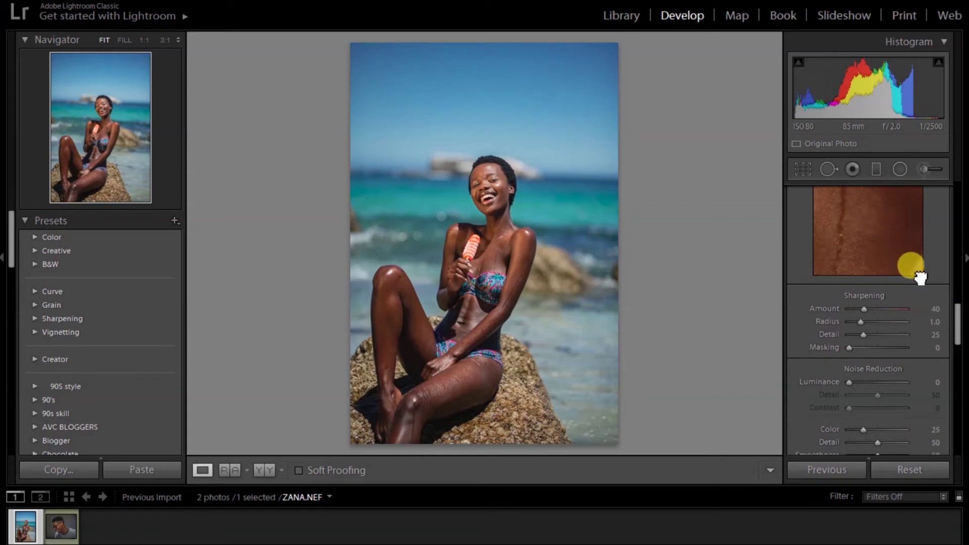
pyautogui.moveTo(863, 308); pyautogui.dragTo(872, 307)
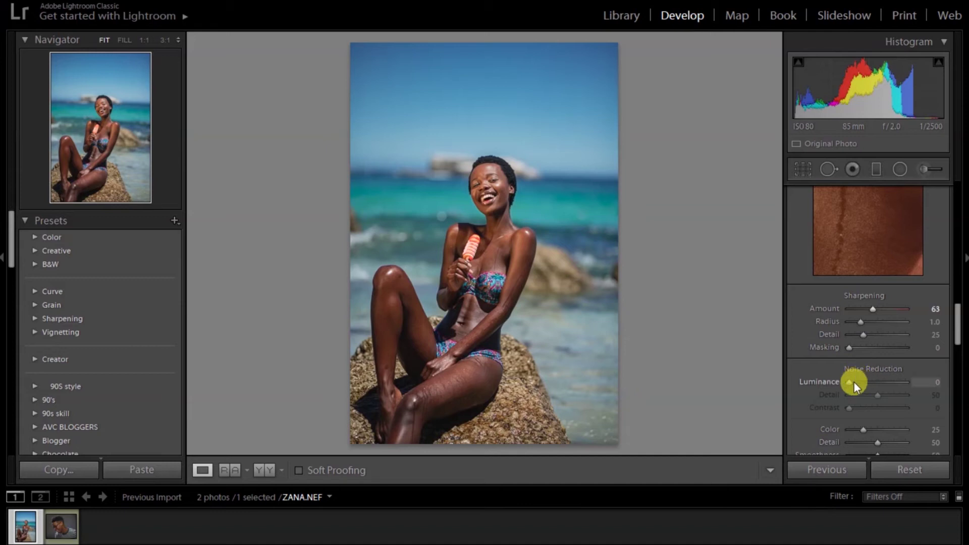
pyautogui.moveTo(954, 314); pyautogui.dragTo(957, 335)
pyautogui.scroll(-3, 953, 335)
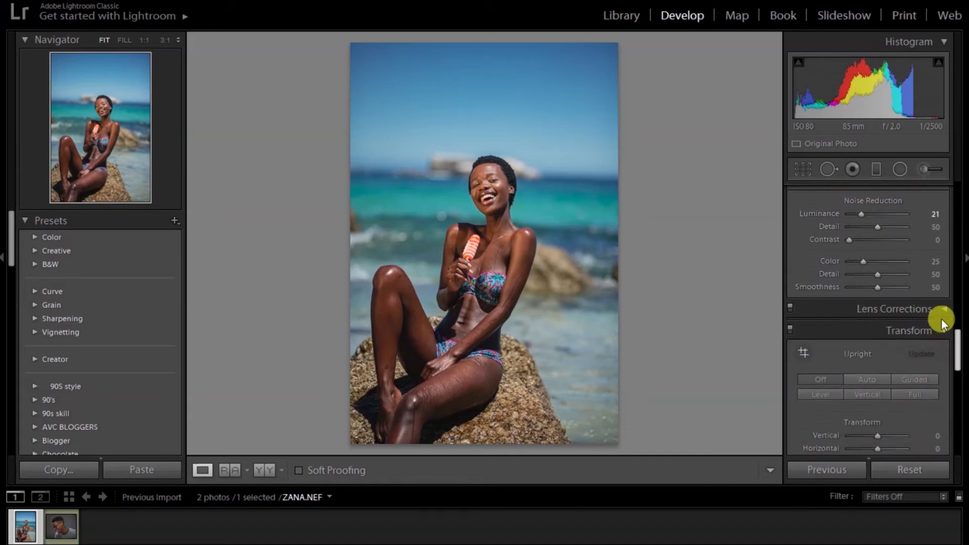
pyautogui.moveTo(860, 262); pyautogui.dragTo(876, 261)
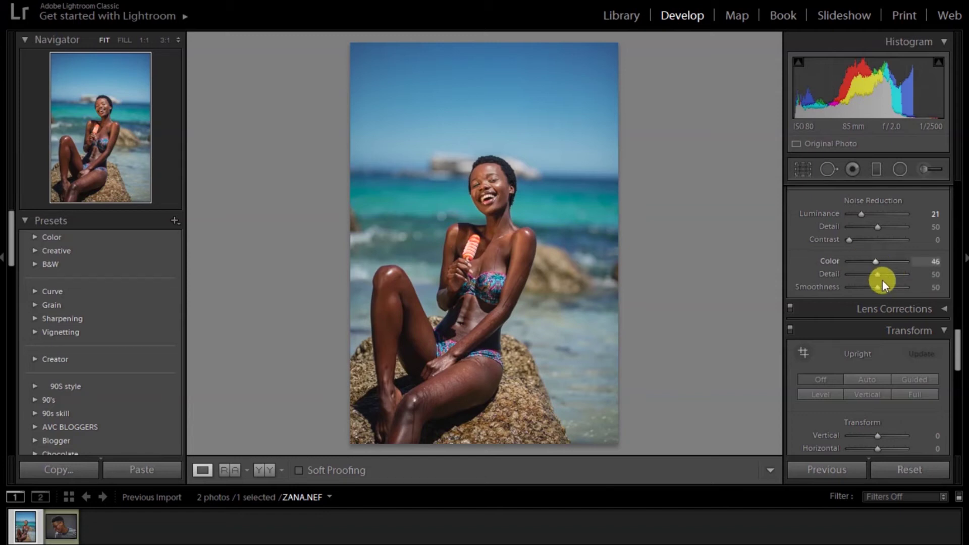
# Step: Turn on Remove Chromatic Aberration and Enable Profile Corrections in the photo's lens corrections
pyautogui.click(942, 309)
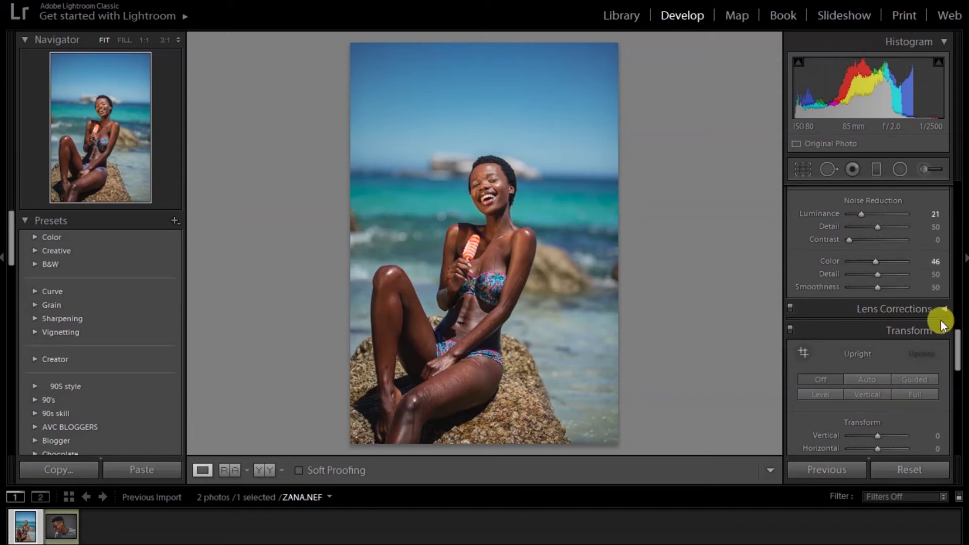
pyautogui.click(803, 255)
pyautogui.click(799, 268)
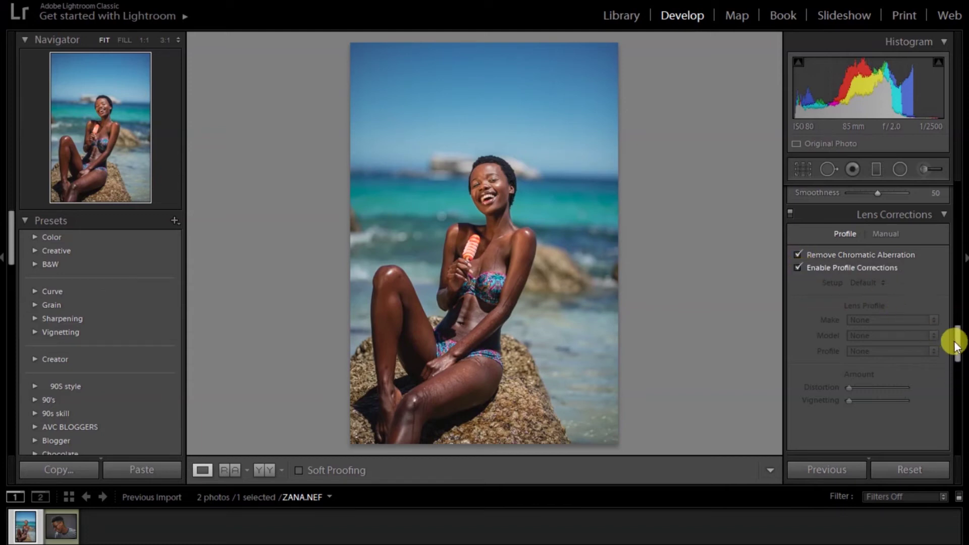
# Step: Refine the photo's tone by setting Exposure to -0.60, Highlights to -62 and Blacks to +26
pyautogui.moveTo(954, 350); pyautogui.dragTo(964, 171)
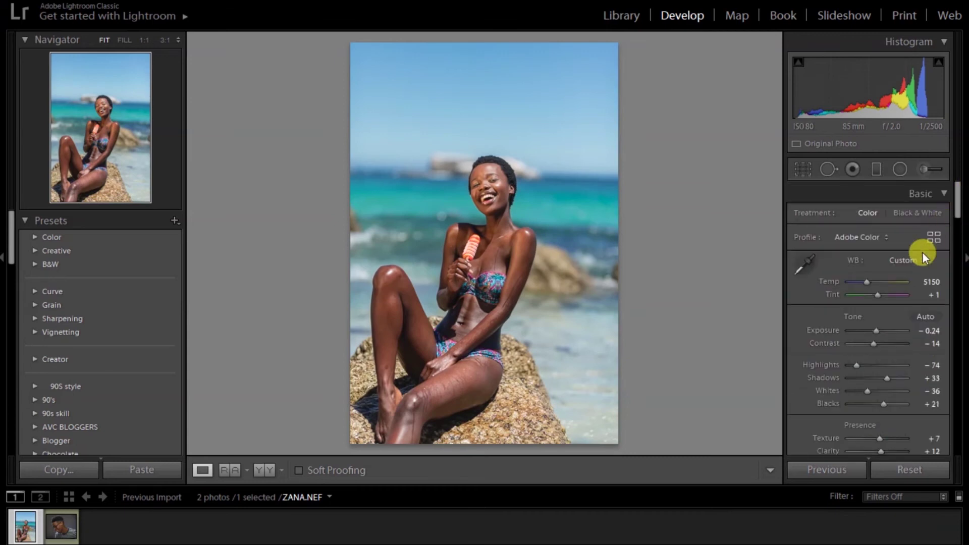
pyautogui.moveTo(880, 324); pyautogui.dragTo(873, 331)
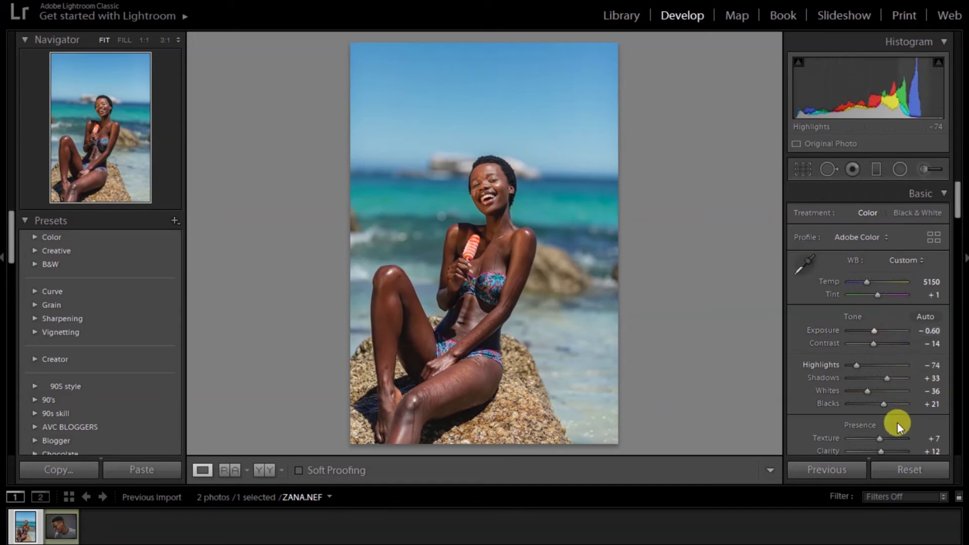
pyautogui.moveTo(855, 365); pyautogui.dragTo(858, 365)
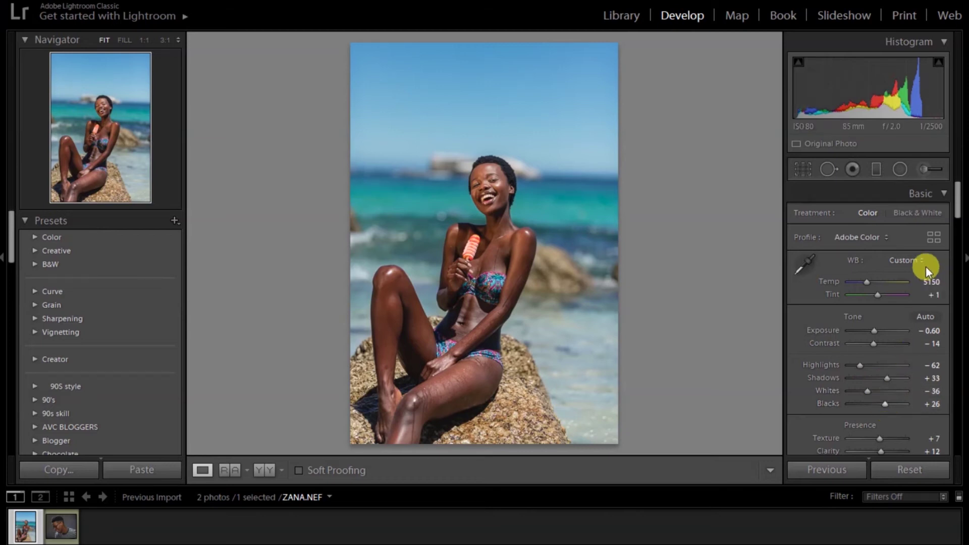
# Step: Set the calibration primaries to Red Hue -7 and Saturation -5, Green Hue +14 and Saturation -12, Blue Hue -26 and Saturation -7
pyautogui.moveTo(953, 212); pyautogui.dragTo(952, 448)
pyautogui.moveTo(874, 428)
pyautogui.mouseDown()
pyautogui.moveTo(864, 428)
pyautogui.moveTo(875, 438)
pyautogui.mouseUp()
pyautogui.moveTo(880, 381)
pyautogui.mouseDown()
pyautogui.moveTo(886, 399)
pyautogui.moveTo(875, 392)
pyautogui.mouseUp()
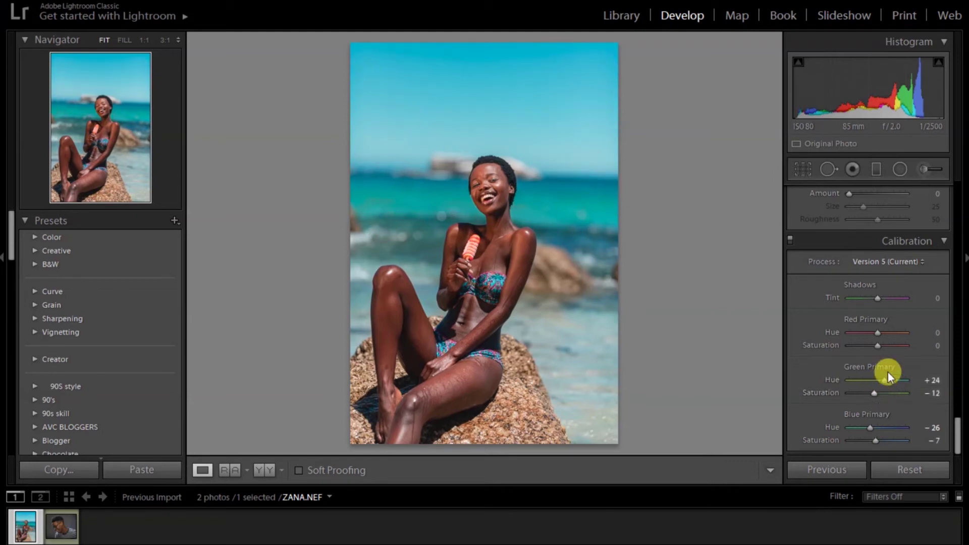
pyautogui.moveTo(874, 331); pyautogui.dragTo(874, 335)
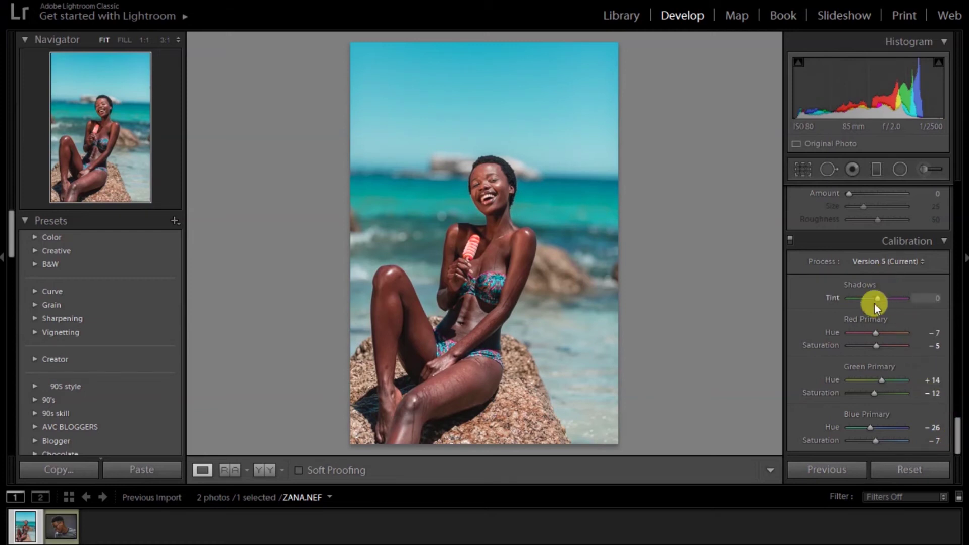
pyautogui.moveTo(876, 300); pyautogui.dragTo(877, 313)
# Step: Try an Upright perspective correction on the photo and turn it back off
pyautogui.moveTo(957, 418); pyautogui.dragTo(963, 361)
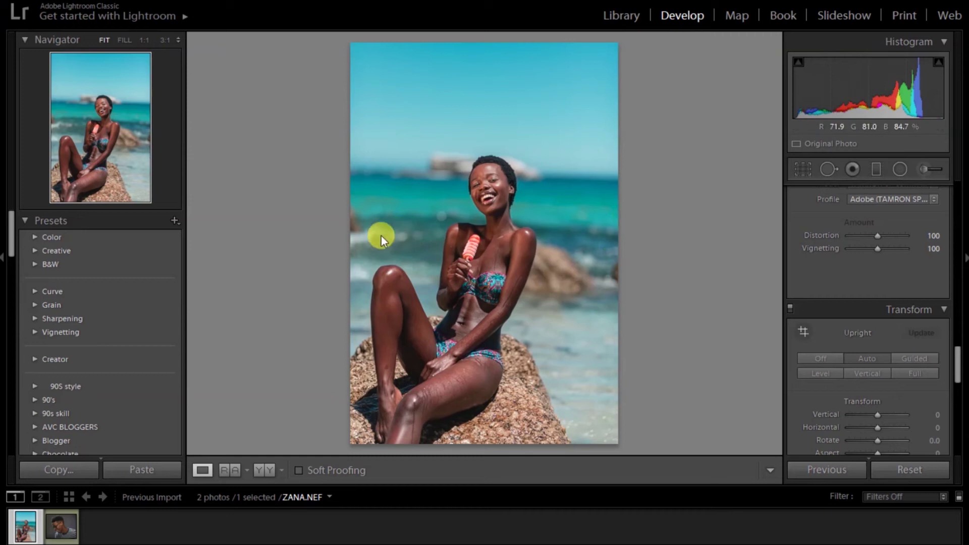
pyautogui.moveTo(381, 236); pyautogui.dragTo(350, 247)
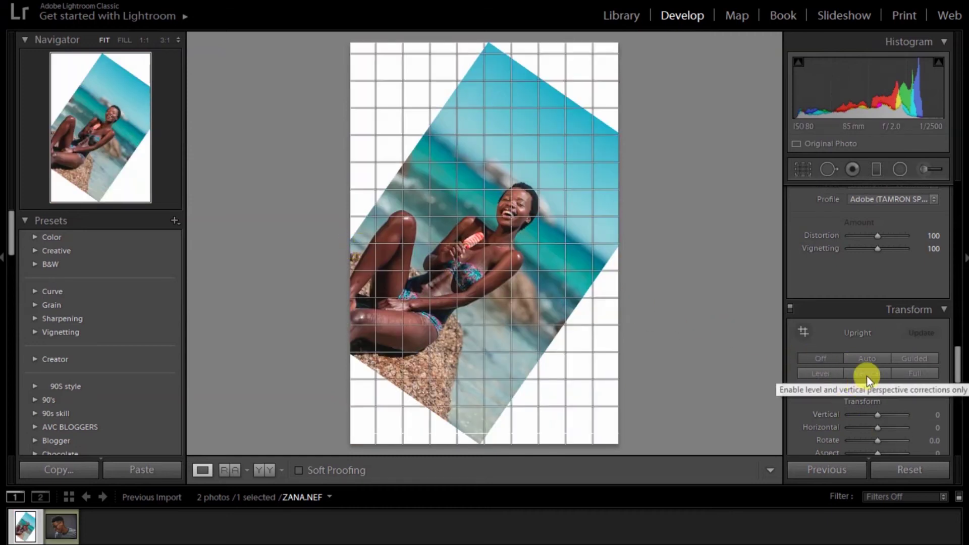
pyautogui.click(813, 372)
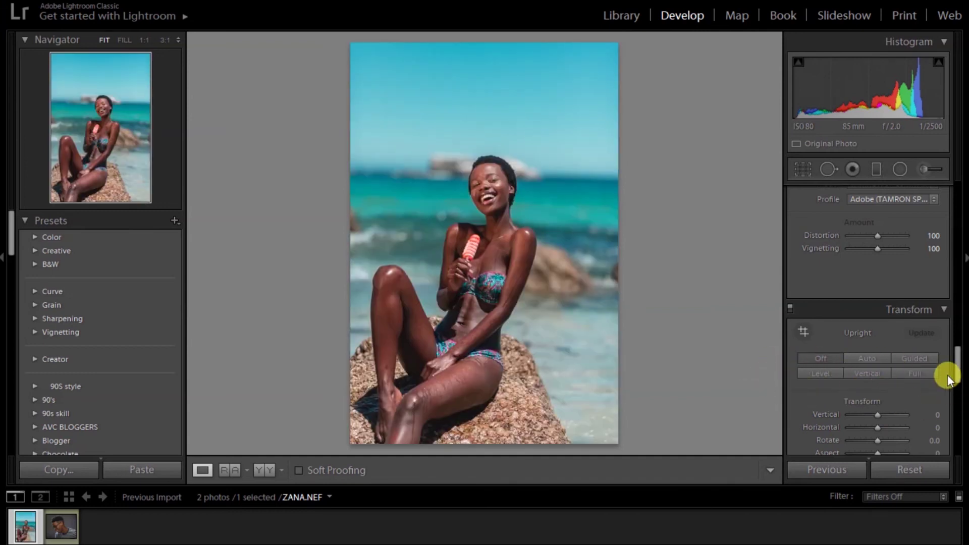
# Step: Split tone the photo with highlights at Hue 26 and Saturation 6, and shadows at Hue 189 and Saturation 2
pyautogui.scroll(5, 954, 359)
pyautogui.moveTo(960, 353); pyautogui.dragTo(963, 280)
pyautogui.scroll(-3, 962, 280)
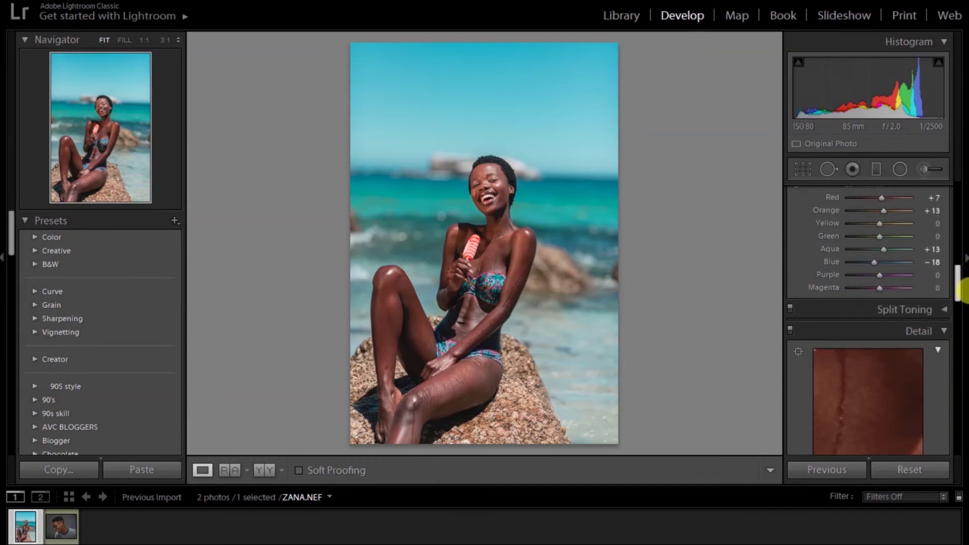
pyautogui.click(941, 309)
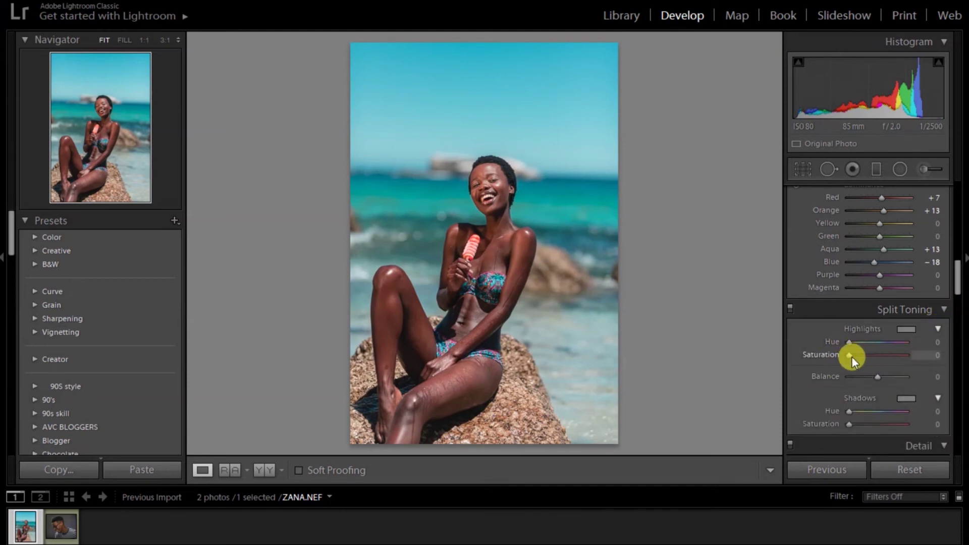
pyautogui.write('70')
pyautogui.press('Return')
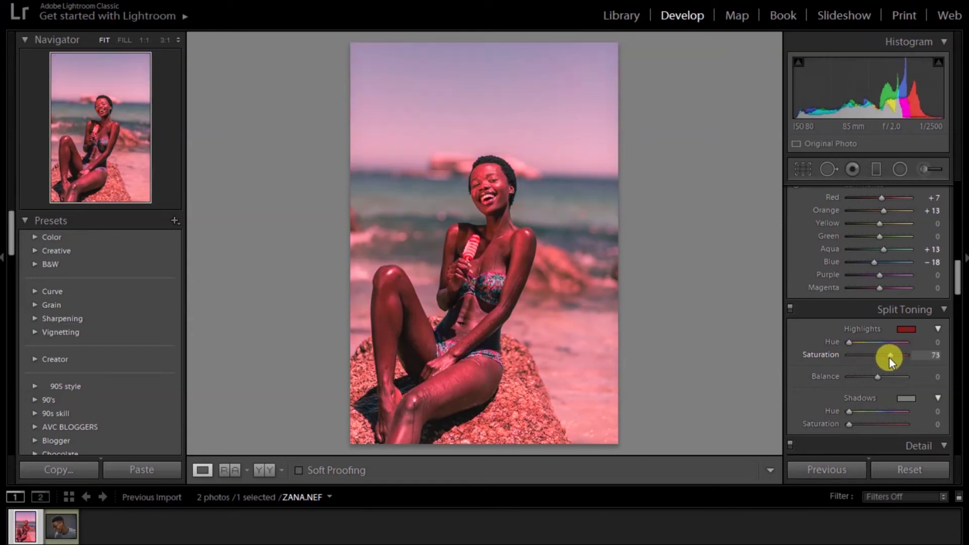
pyautogui.moveTo(847, 342); pyautogui.dragTo(875, 354)
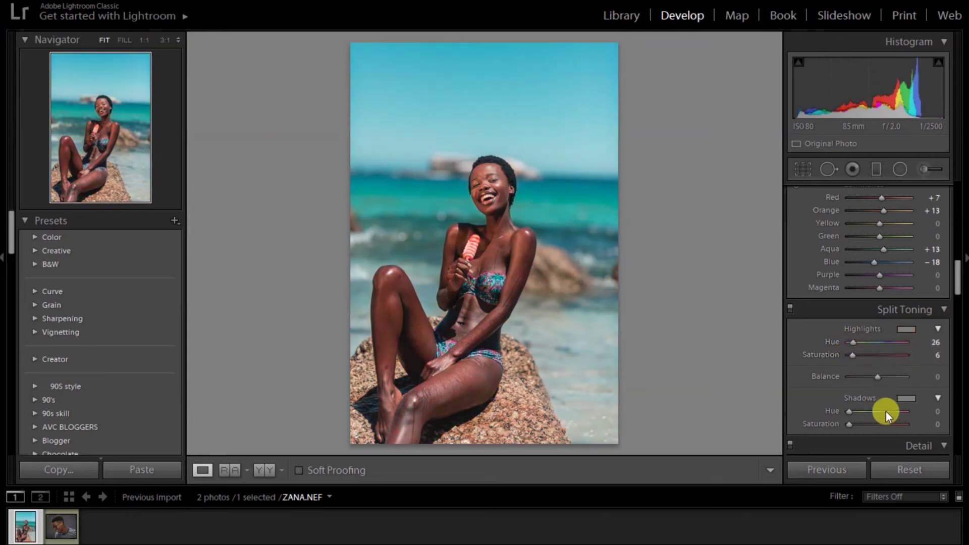
pyautogui.moveTo(855, 424)
pyautogui.mouseDown()
pyautogui.moveTo(886, 421)
pyautogui.moveTo(855, 412)
pyautogui.moveTo(879, 412)
pyautogui.moveTo(849, 425)
pyautogui.mouseUp()
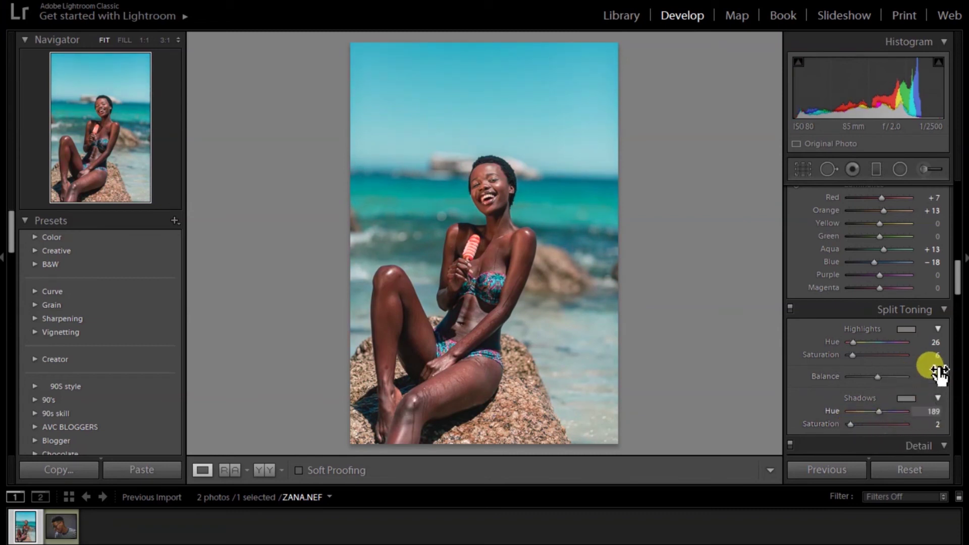
# Step: Set Vibrance to +31 and Saturation to -10, and lower Blacks to +10
pyautogui.moveTo(957, 281); pyautogui.dragTo(958, 209)
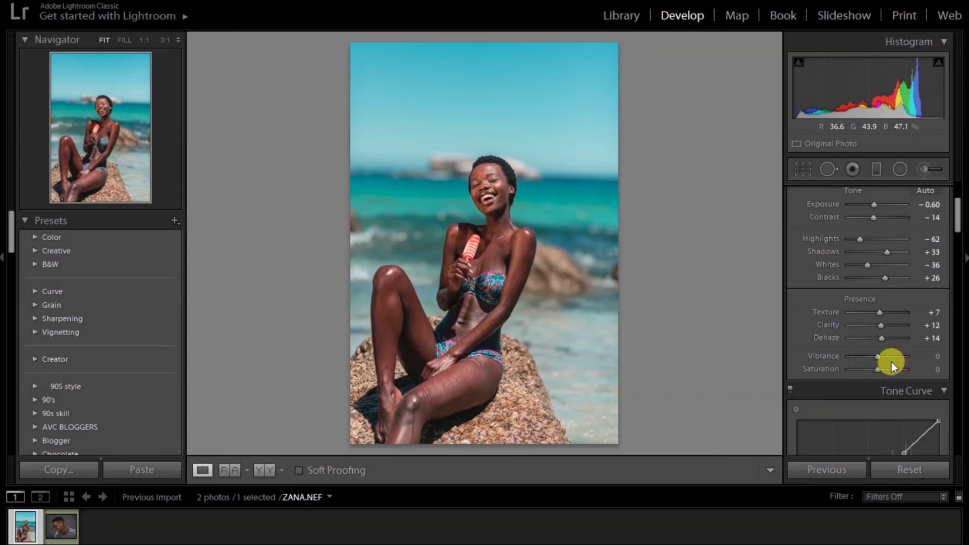
pyautogui.moveTo(877, 356); pyautogui.dragTo(887, 358)
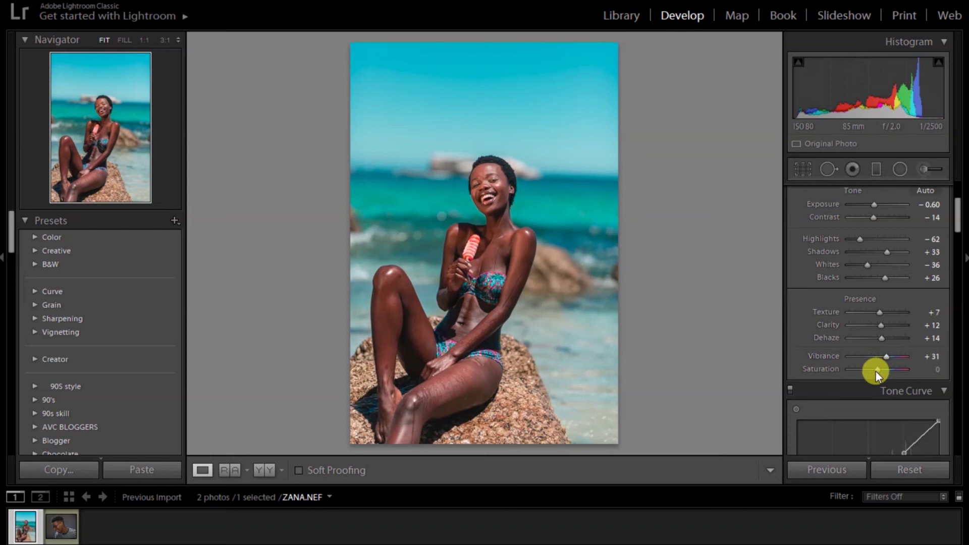
pyautogui.click(874, 370)
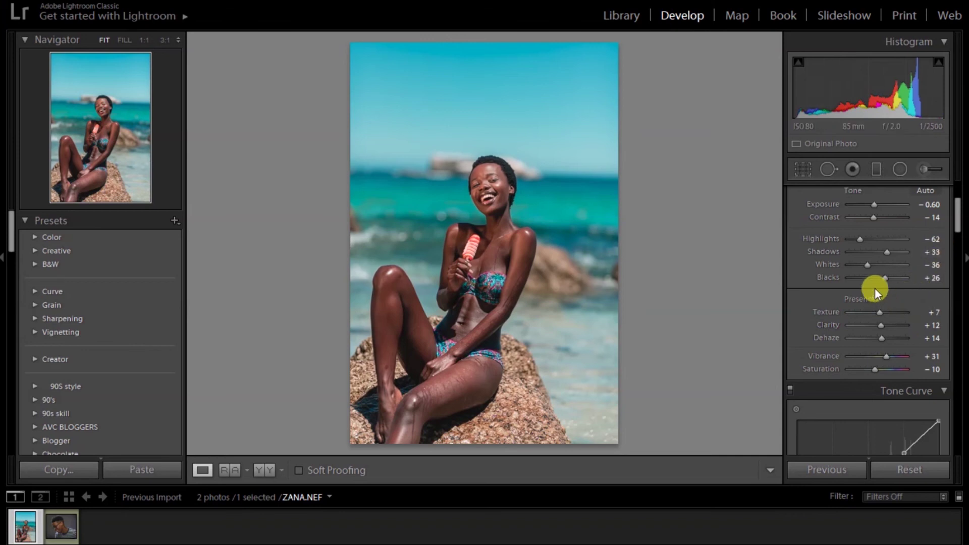
pyautogui.moveTo(882, 277); pyautogui.dragTo(878, 277)
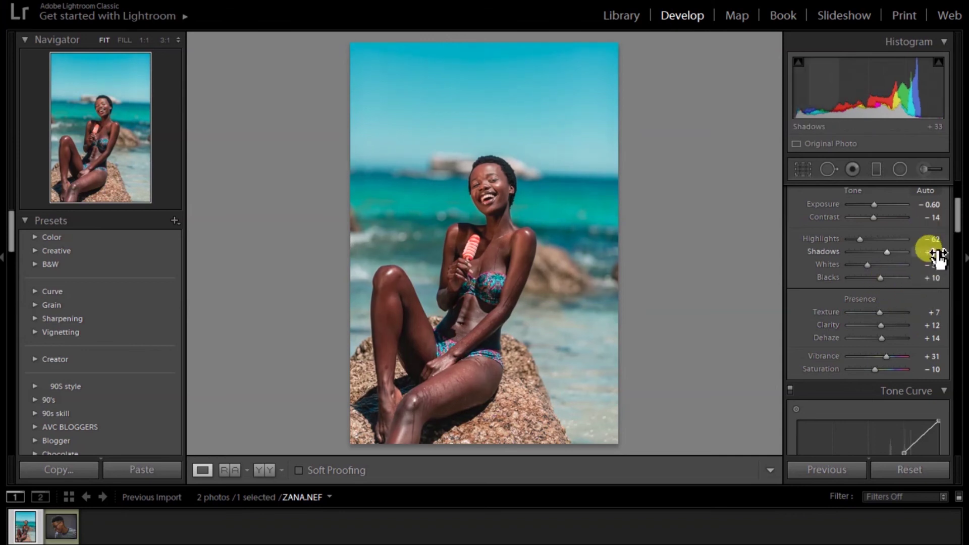
# Step: Compare the graded photo with its original in the side-by-side before and after view
pyautogui.moveTo(956, 222); pyautogui.dragTo(954, 199)
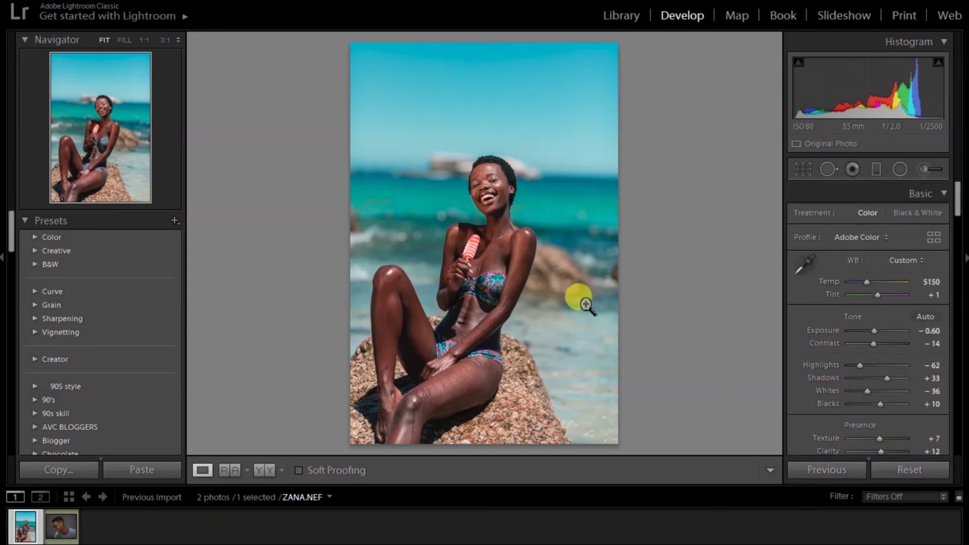
pyautogui.press('y')
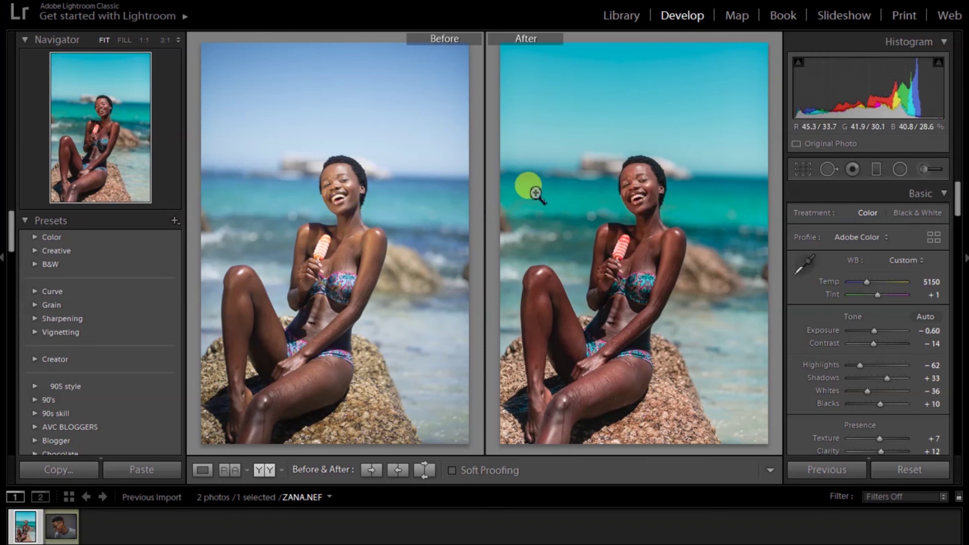
pyautogui.press('y')
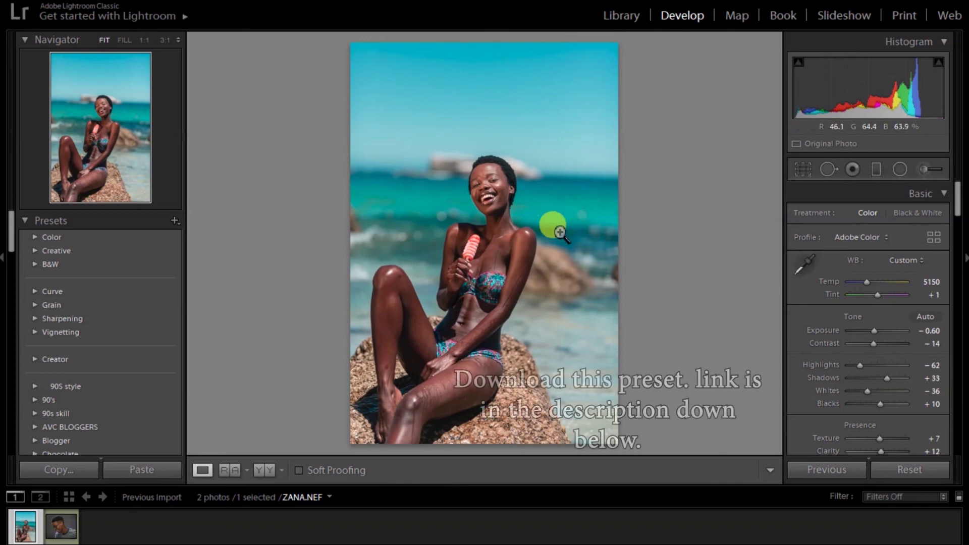
pyautogui.press('y')
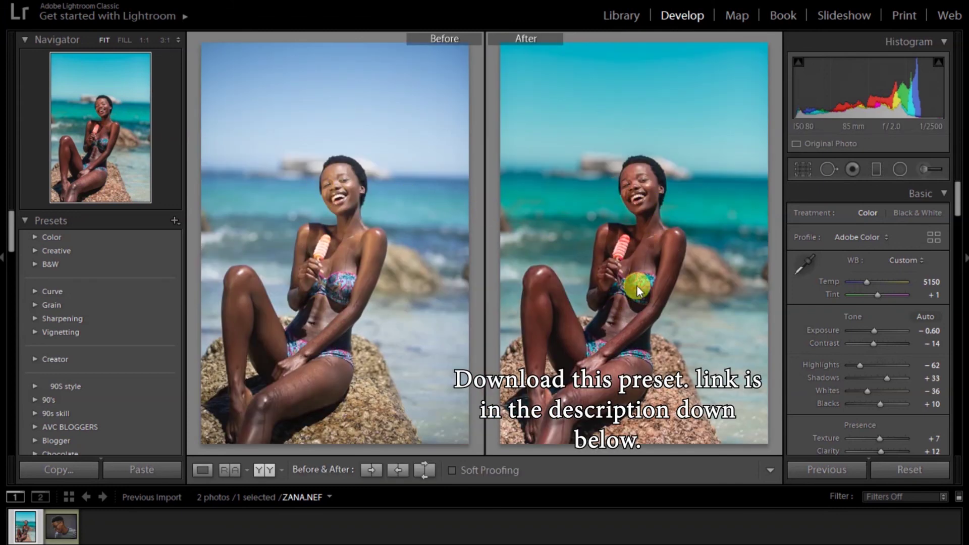
pyautogui.press('y')
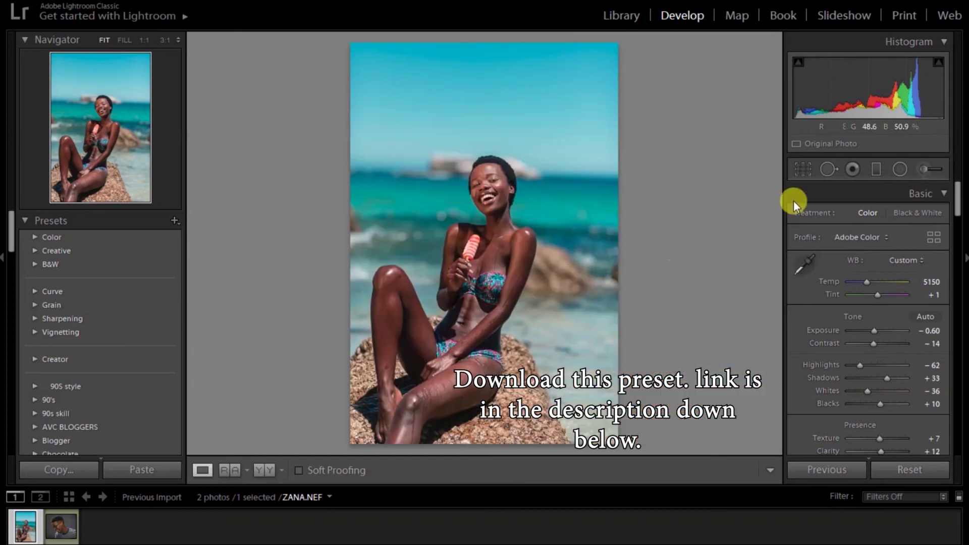
# Step: Crop the photo with a custom aspect, trimming a narrow strip off its right edge and some sky off the top
pyautogui.click(804, 173)
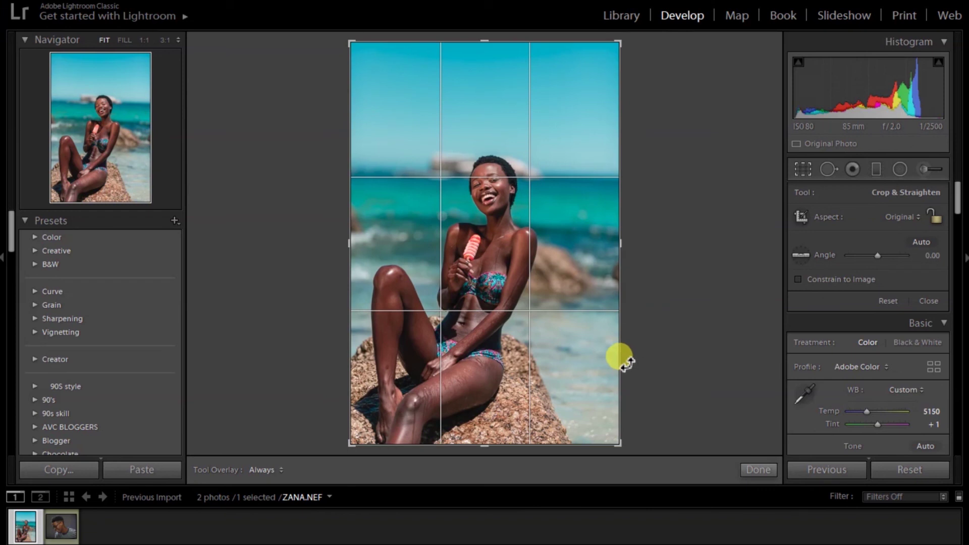
pyautogui.moveTo(621, 342); pyautogui.dragTo(604, 340)
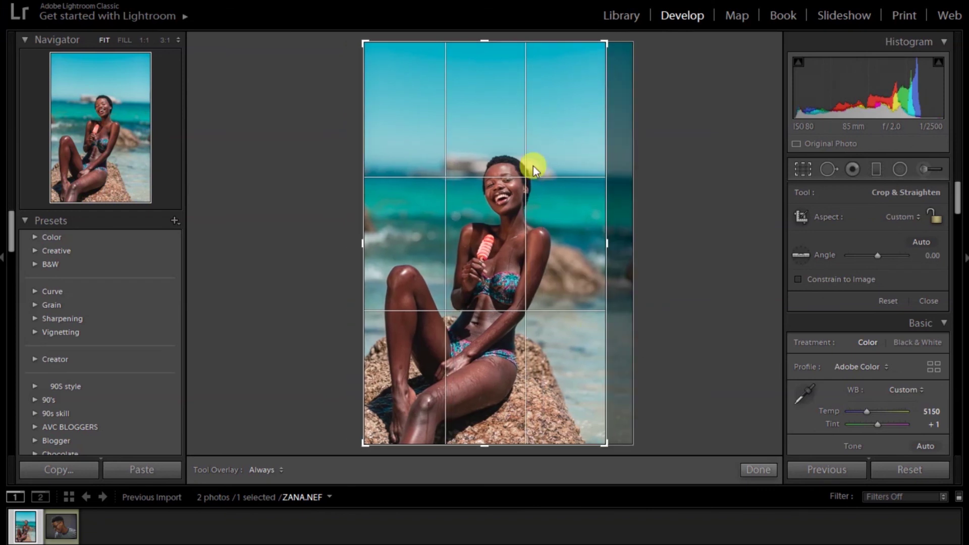
pyautogui.moveTo(486, 42); pyautogui.dragTo(489, 50)
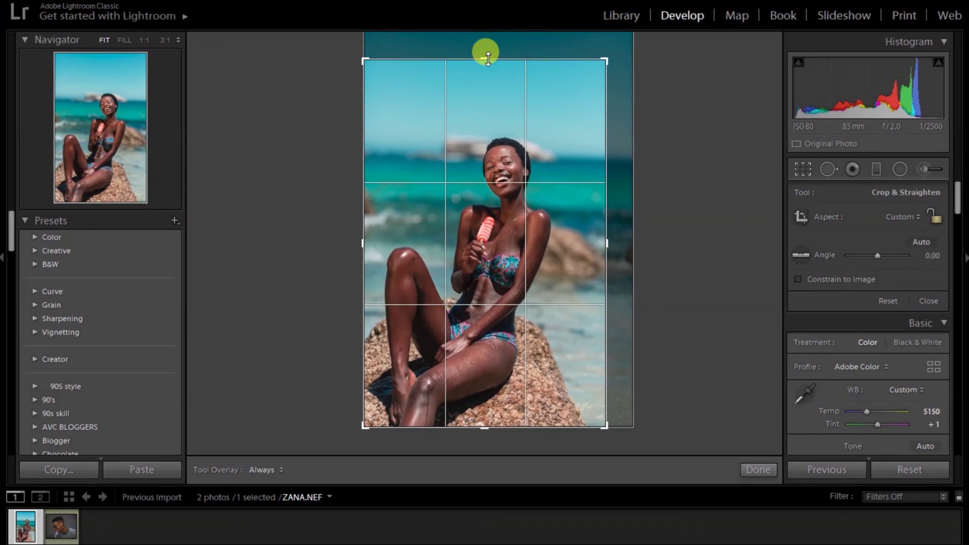
pyautogui.click(758, 469)
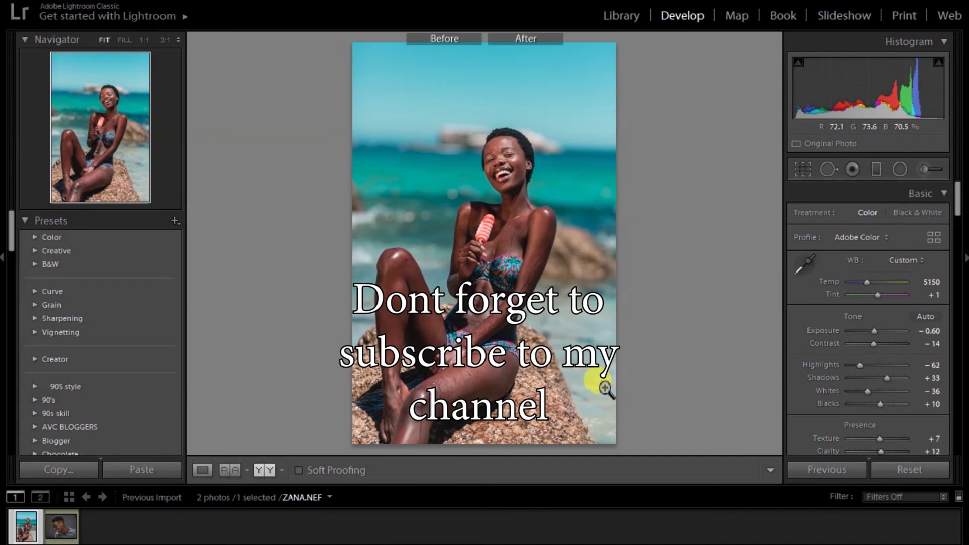
# Step: Review the cropped photo's before and after versions side by side and return to the single-photo view
pyautogui.press('y')
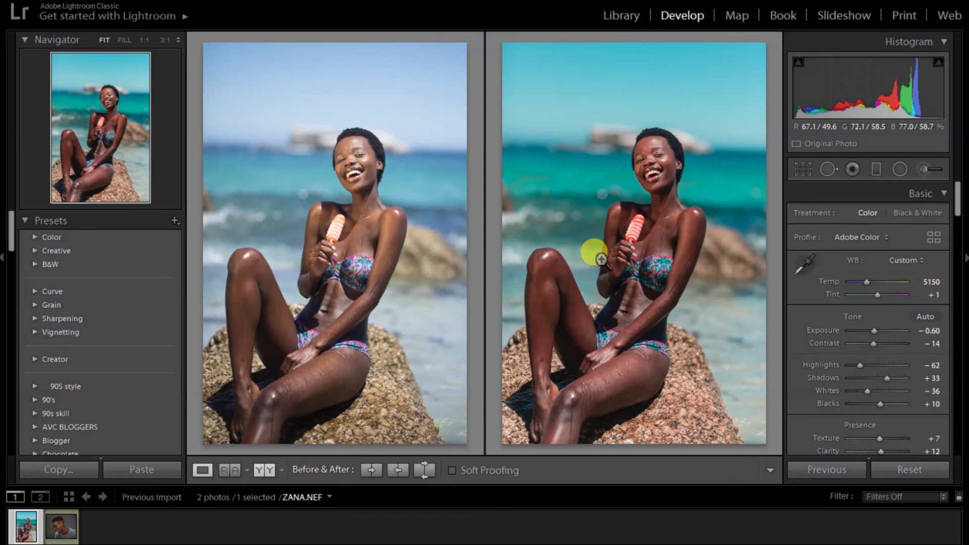
pyautogui.press('y')
pyautogui.press('y')
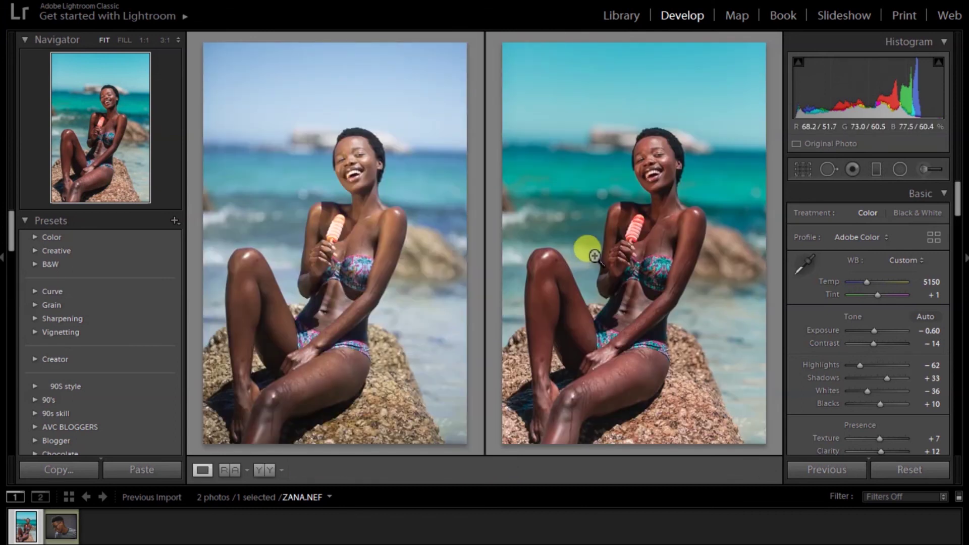
pyautogui.press('y')
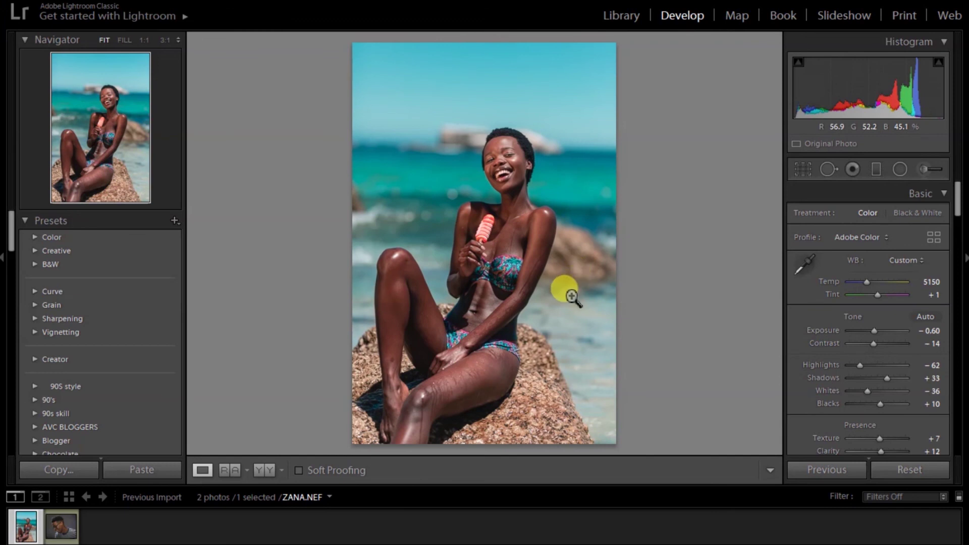